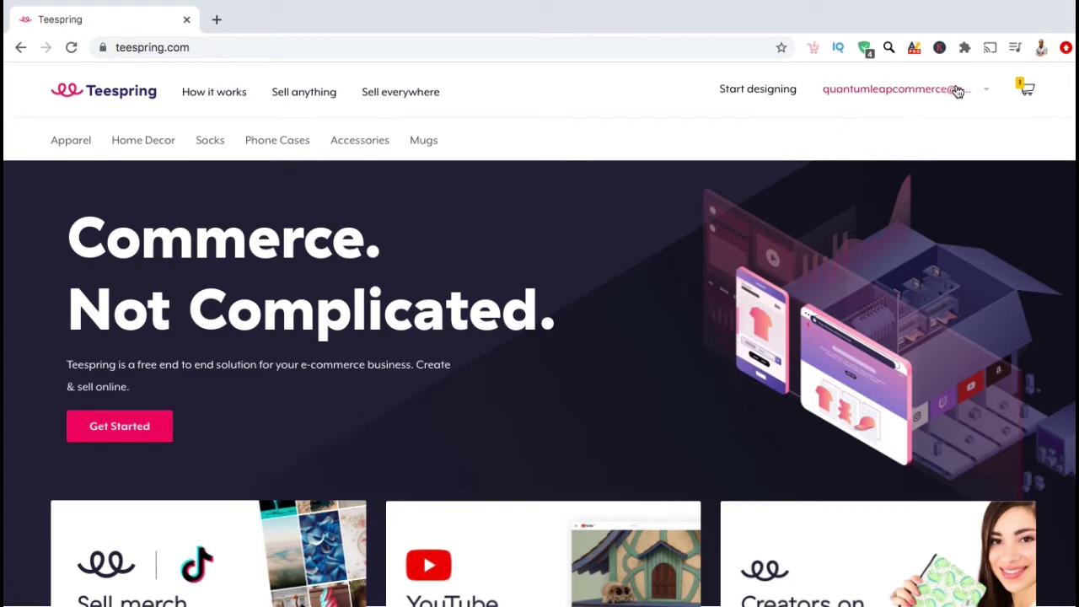
Step: Open the Google tracking pixel settings from the account settings and select the Default Google Analytics tracking snippet field
left_click(984, 94)
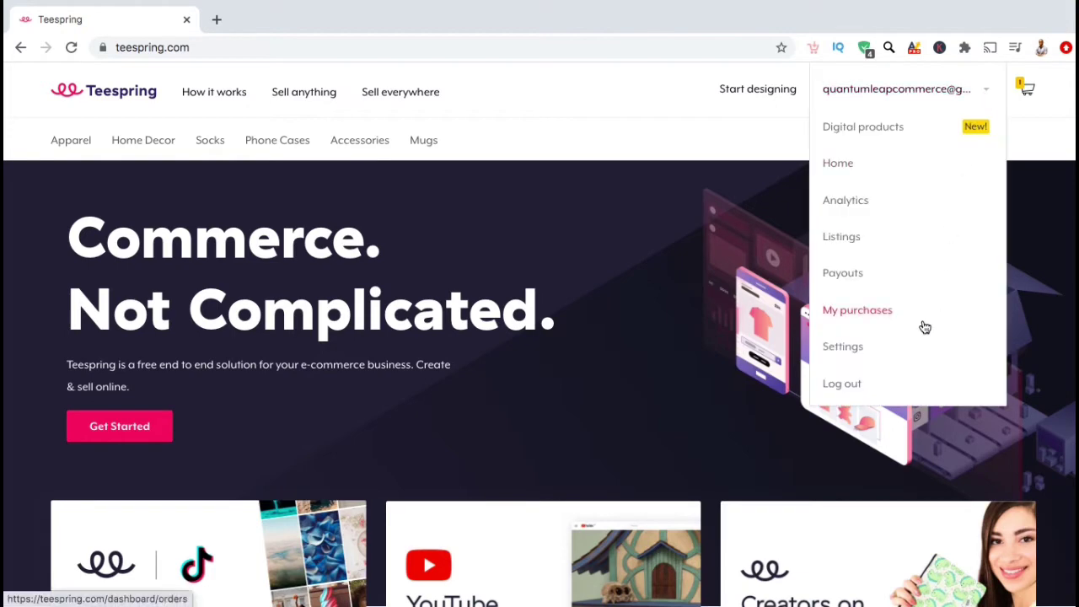
left_click(856, 357)
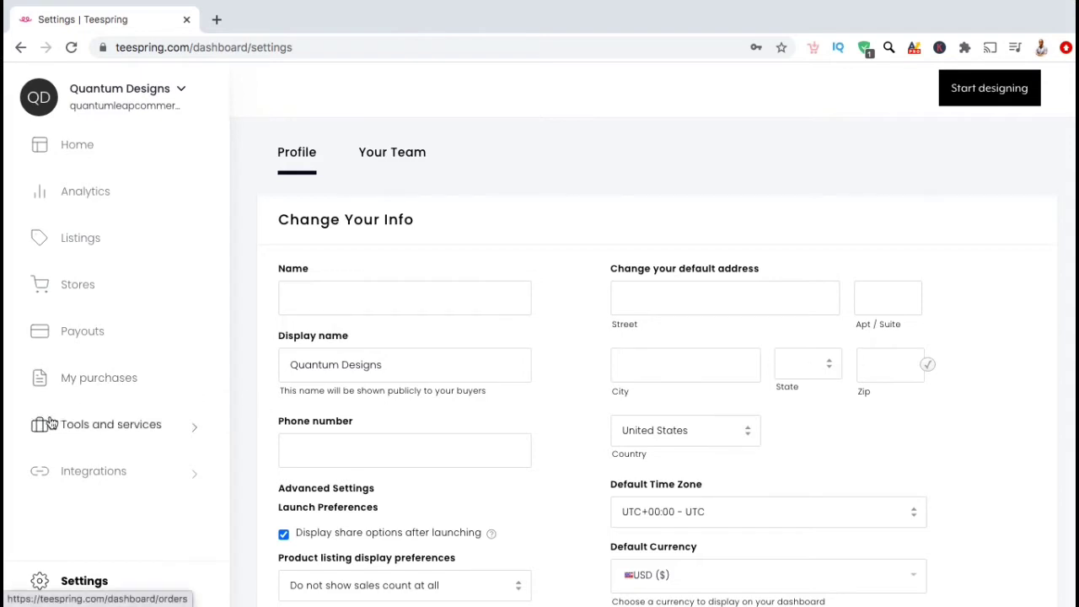
left_click(128, 438)
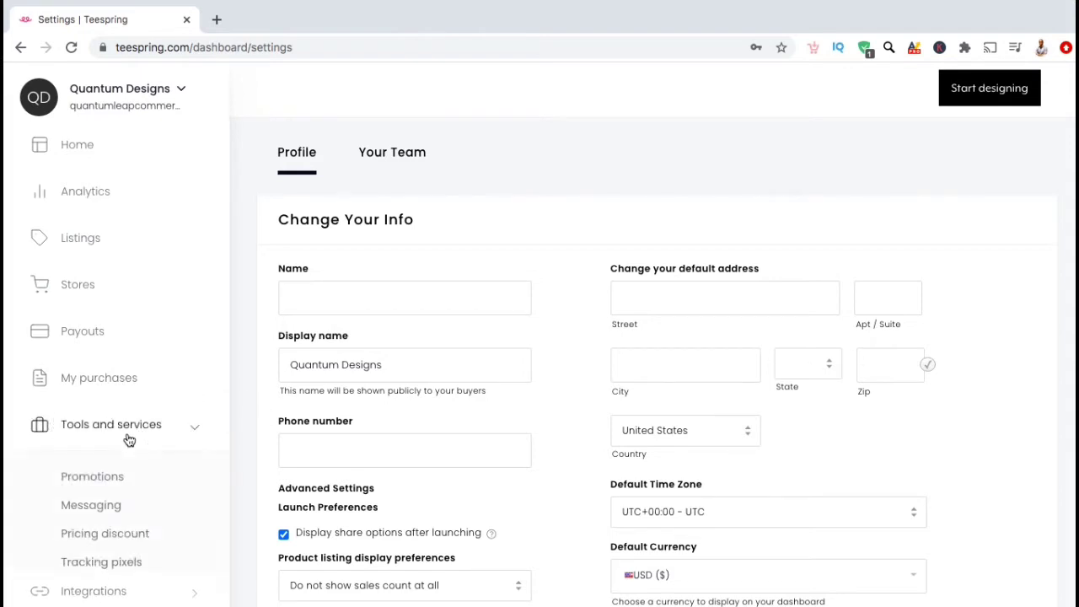
left_click(105, 575)
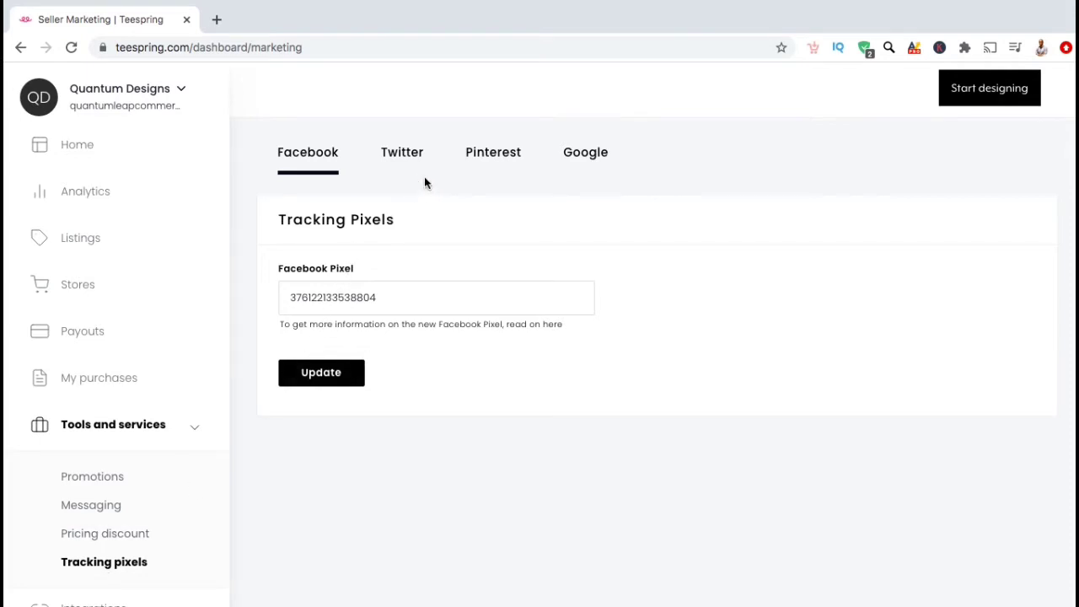
left_click(579, 175)
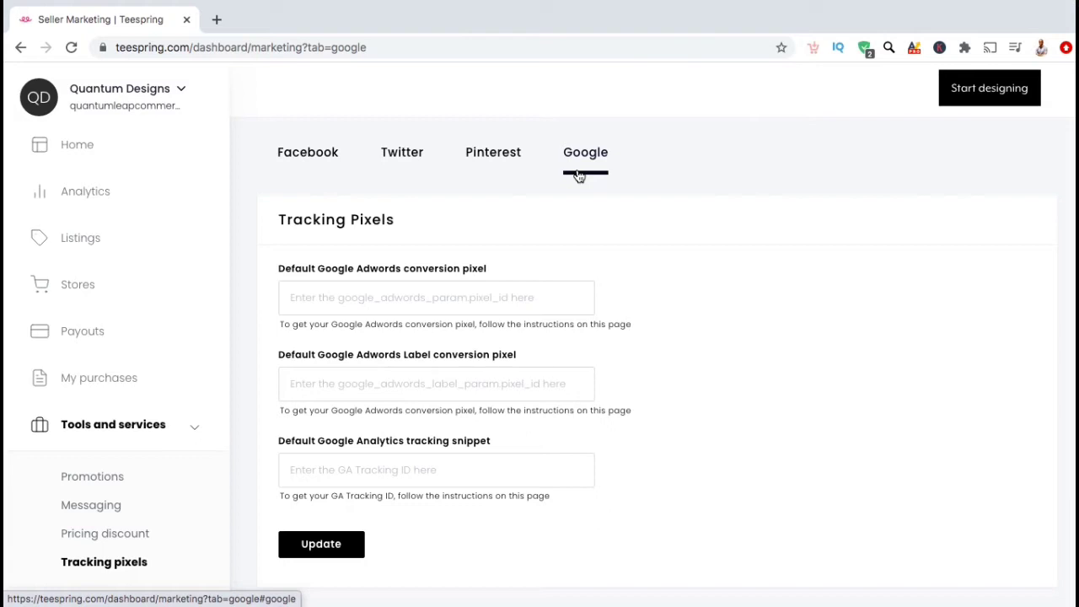
left_click(444, 470)
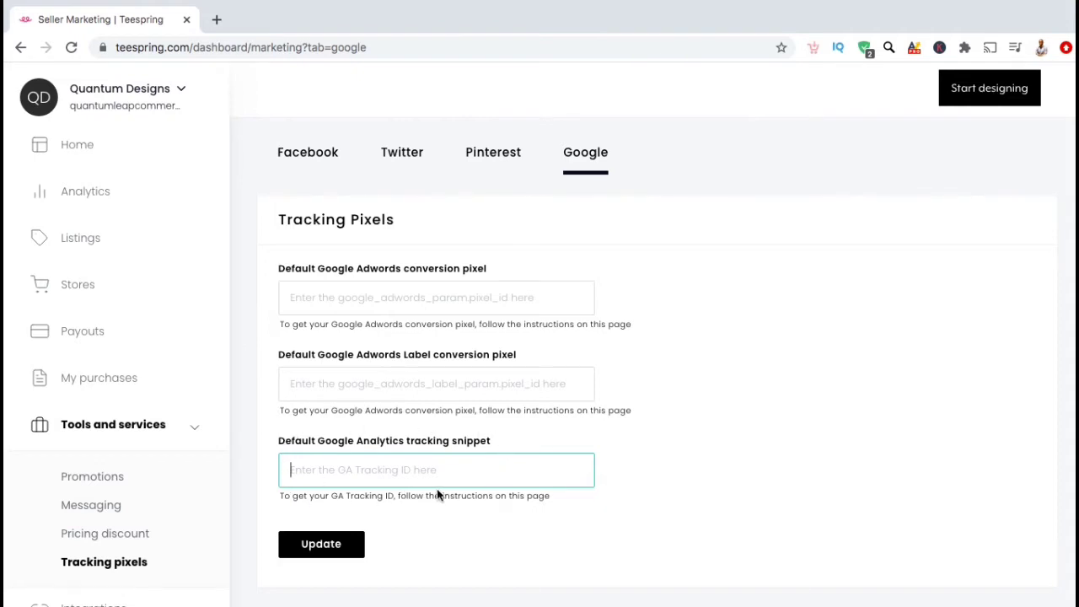
Step: Open analytics.google.com in a new browser tab
left_click(218, 19)
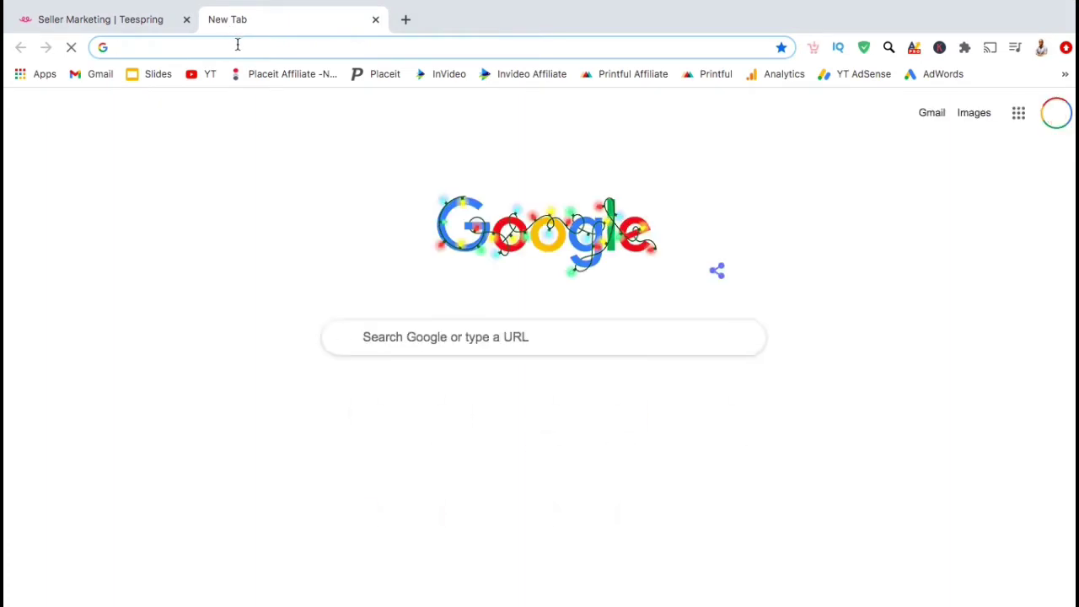
type("analytics.google.com")
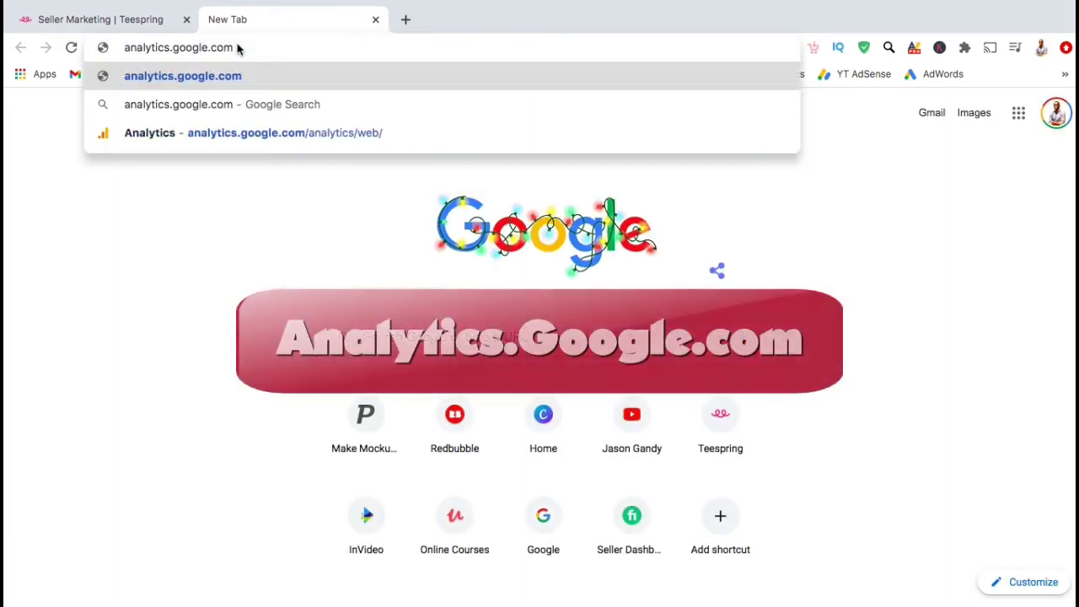
key("Return")
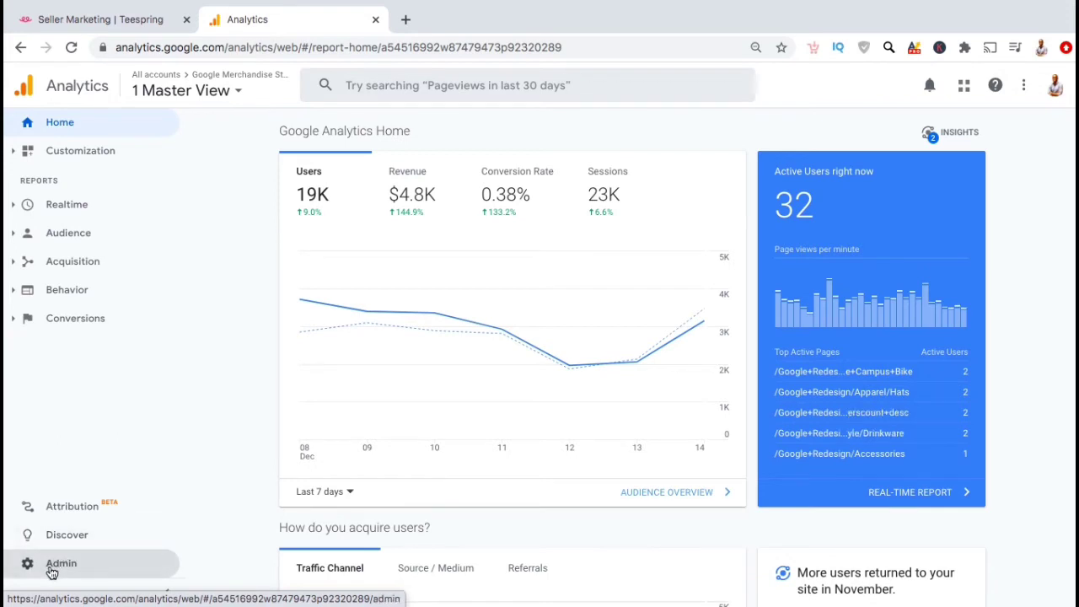
Step: Start a new Analytics account named "Example Store Account" from the admin area, keep the default data sharing settings and continue to property setup
left_click(51, 572)
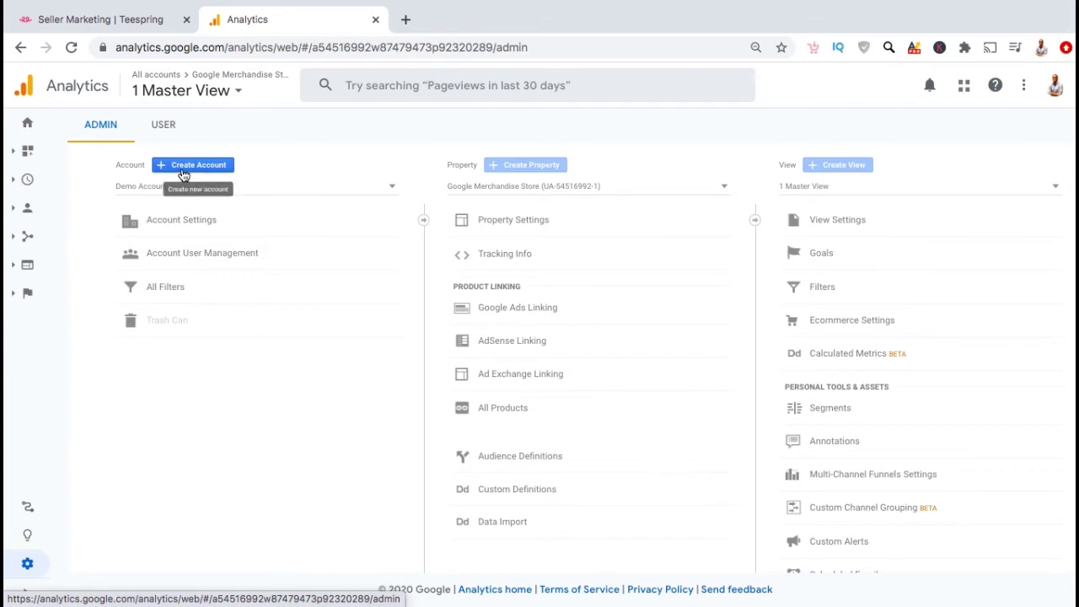
left_click(183, 168)
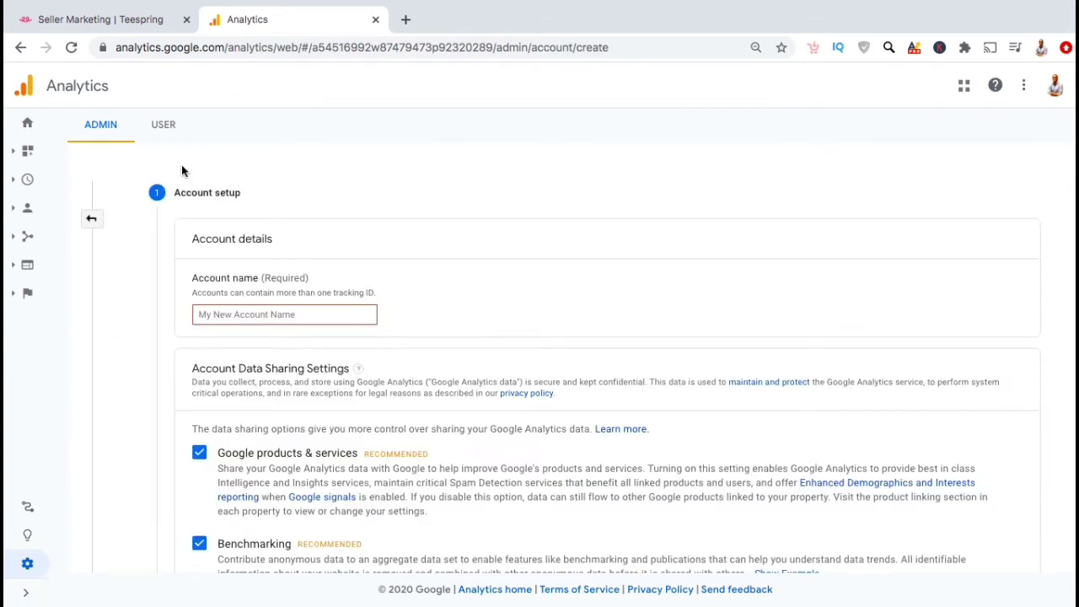
type("Example Store Account")
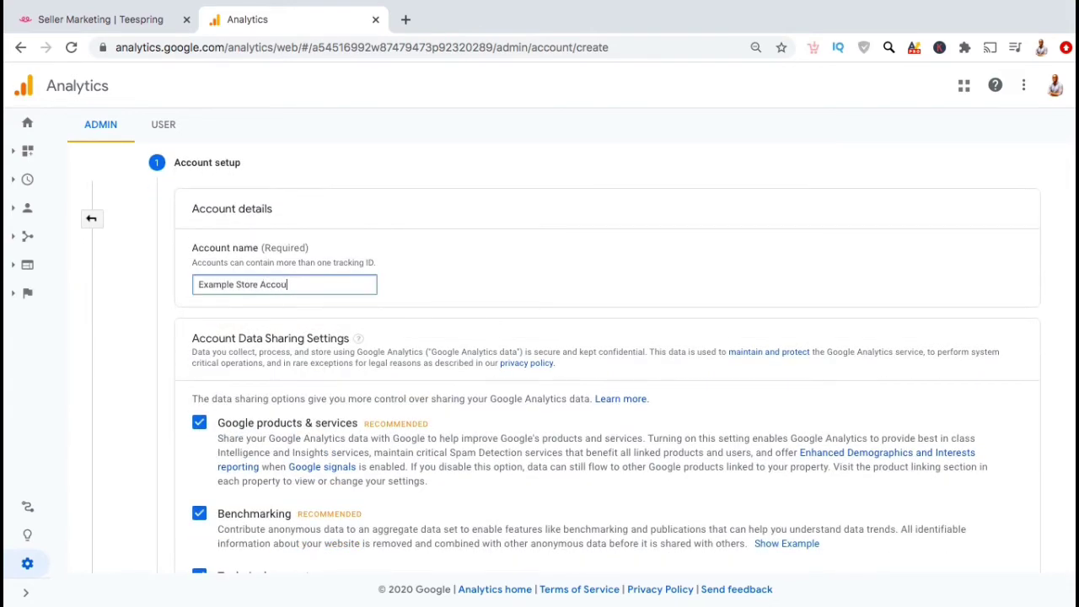
left_click(438, 292)
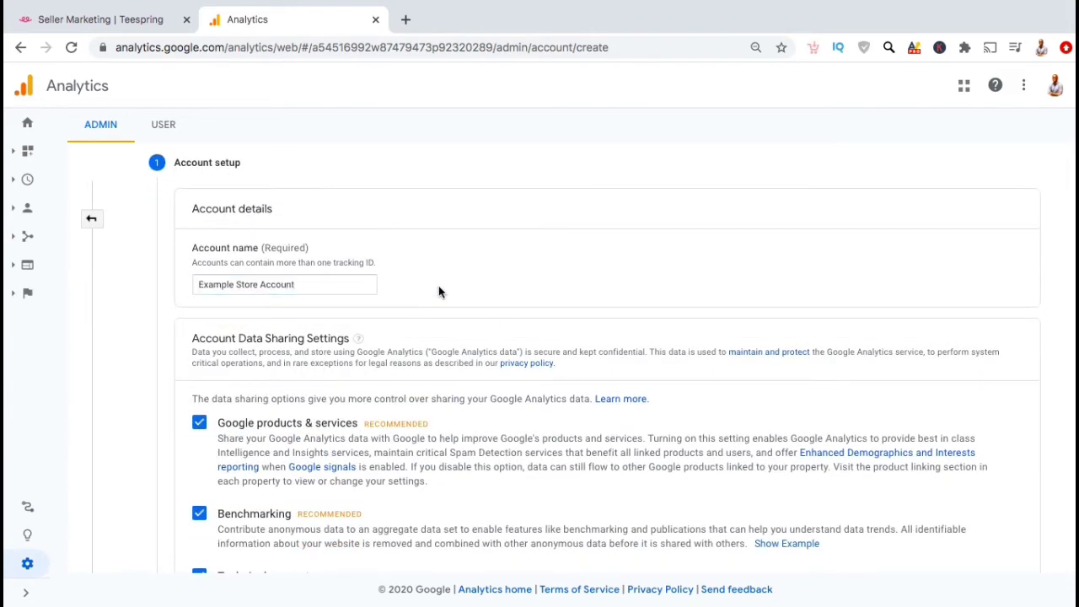
scroll(438, 292, "down", 5)
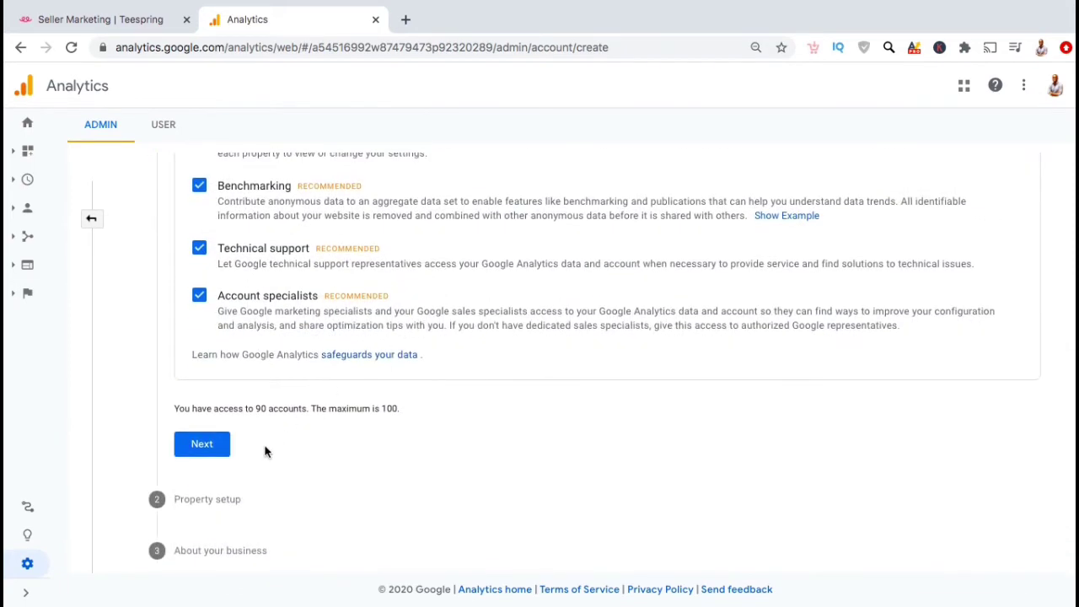
left_click(207, 453)
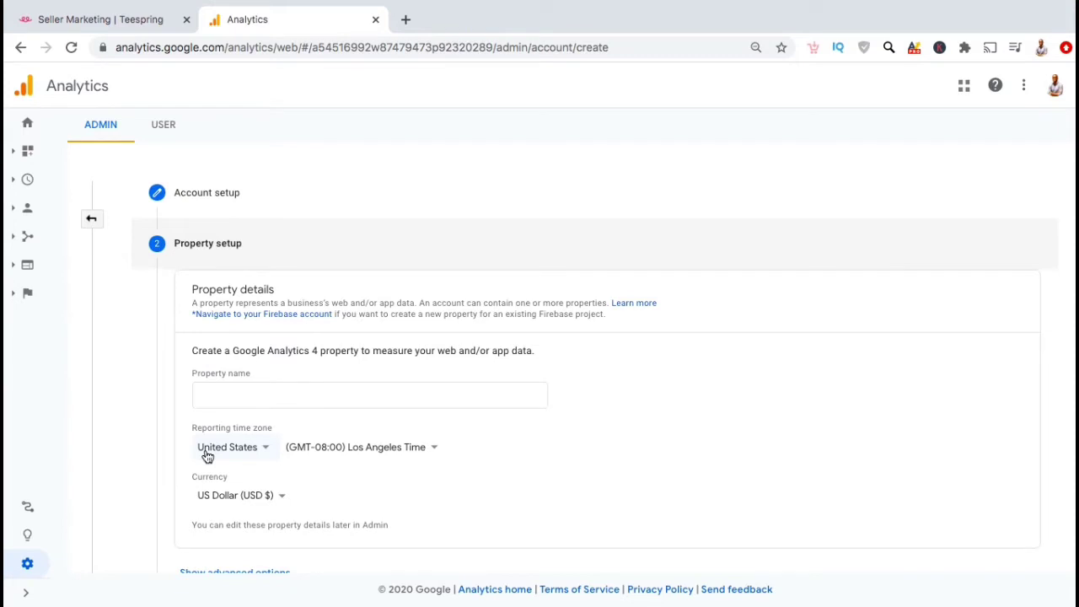
Step: Name the property "Example Store Property" and set its reporting time zone to (GMT-05:00) New York Time, keeping US Dollar as currency
left_click(234, 393)
type("Ex")
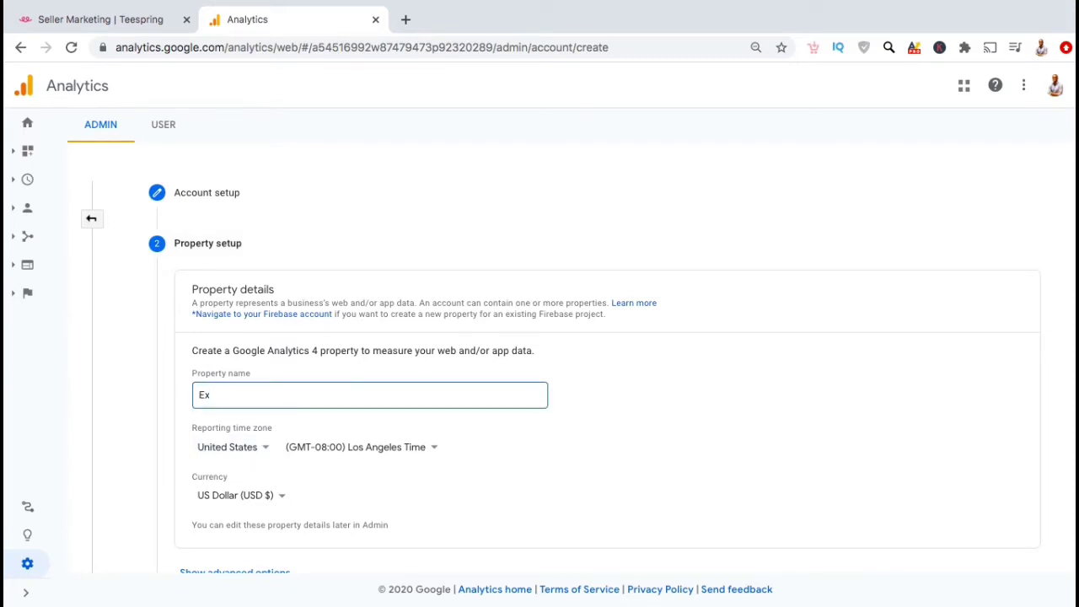
type("ample Store Property")
left_click(429, 448)
left_click(435, 422)
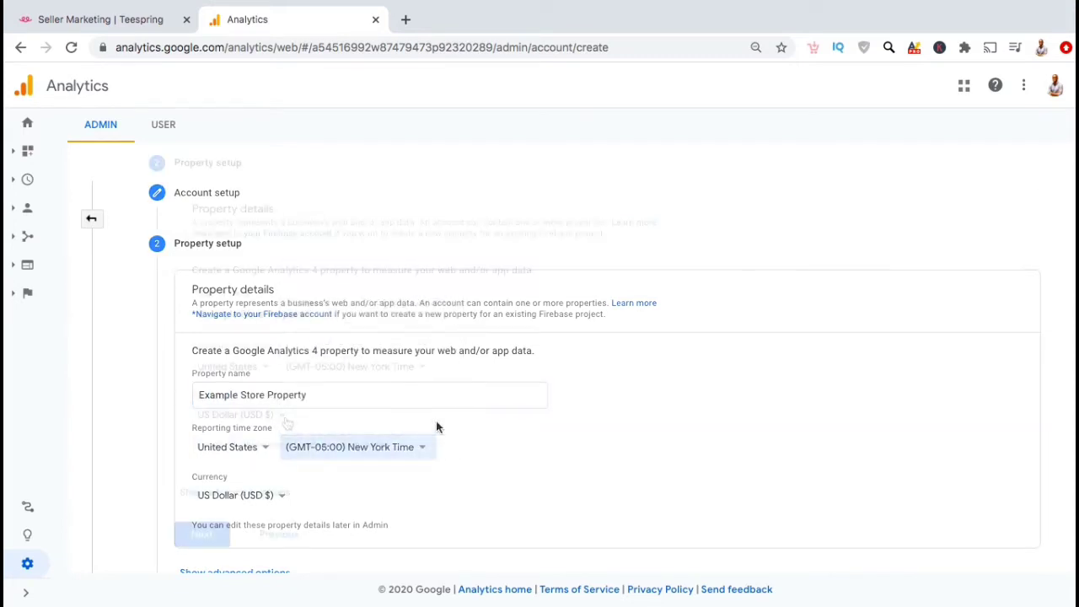
left_click(285, 414)
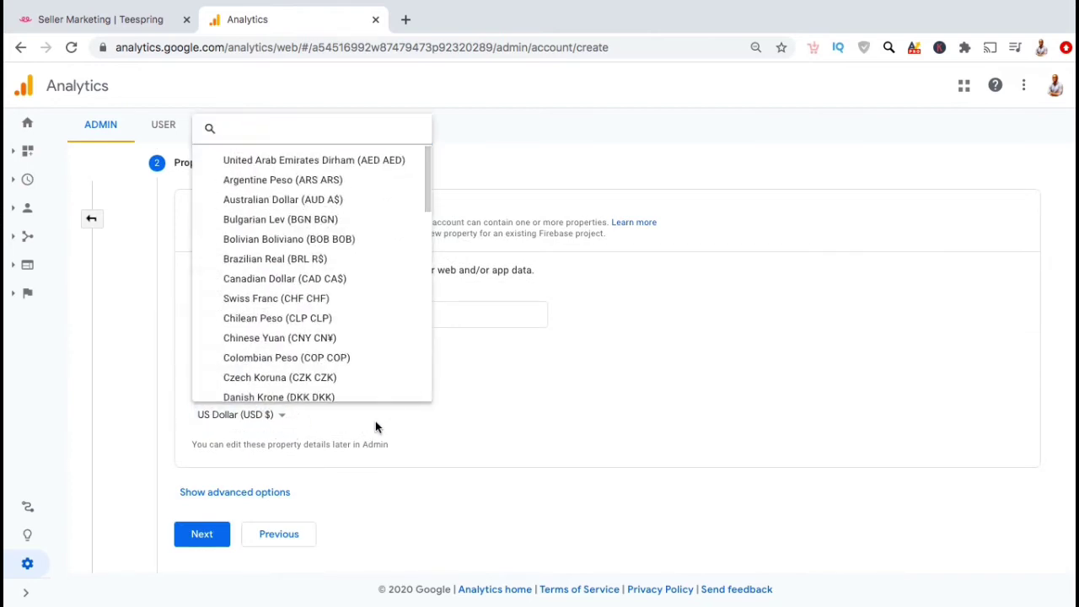
left_click(376, 427)
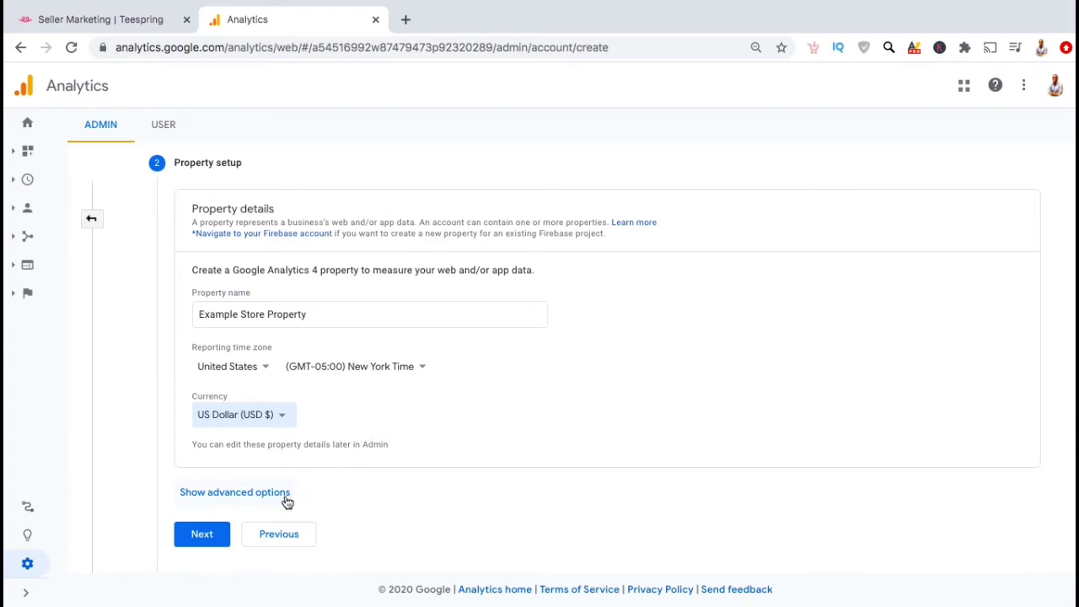
Step: Show the property's advanced options and enable creating a Universal Analytics property
left_click(222, 502)
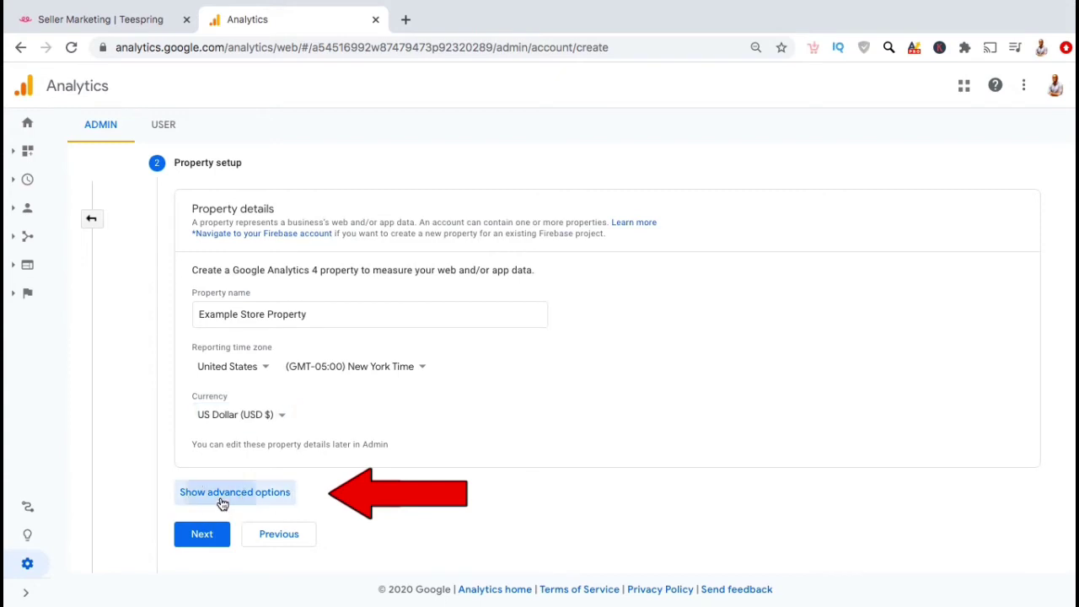
scroll(357, 456, "down", 3)
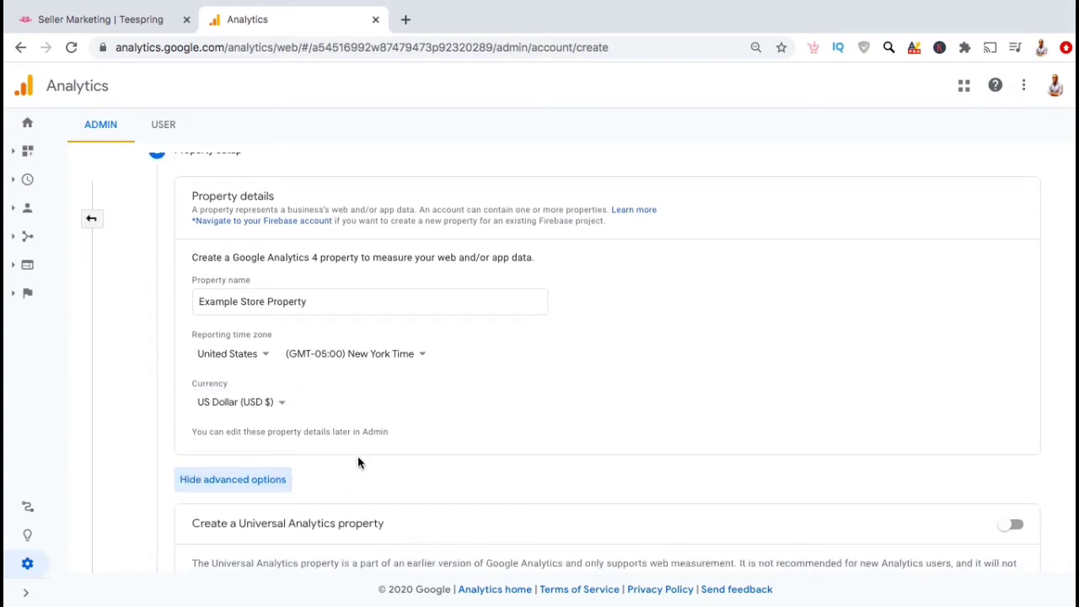
scroll(358, 457, "down", 1)
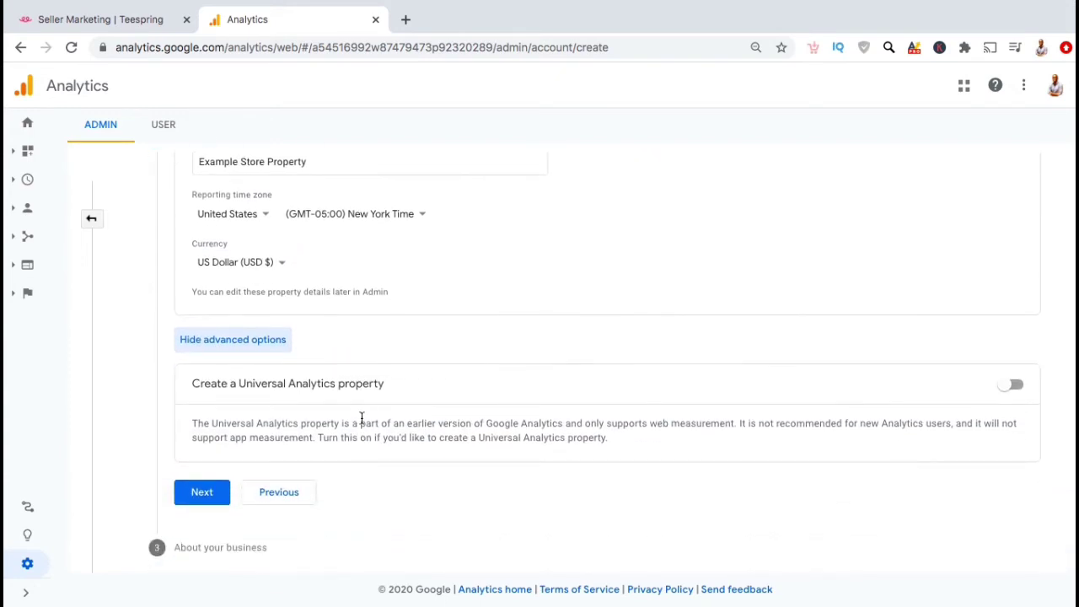
left_click_drag(388, 387, 241, 380)
left_click(423, 384)
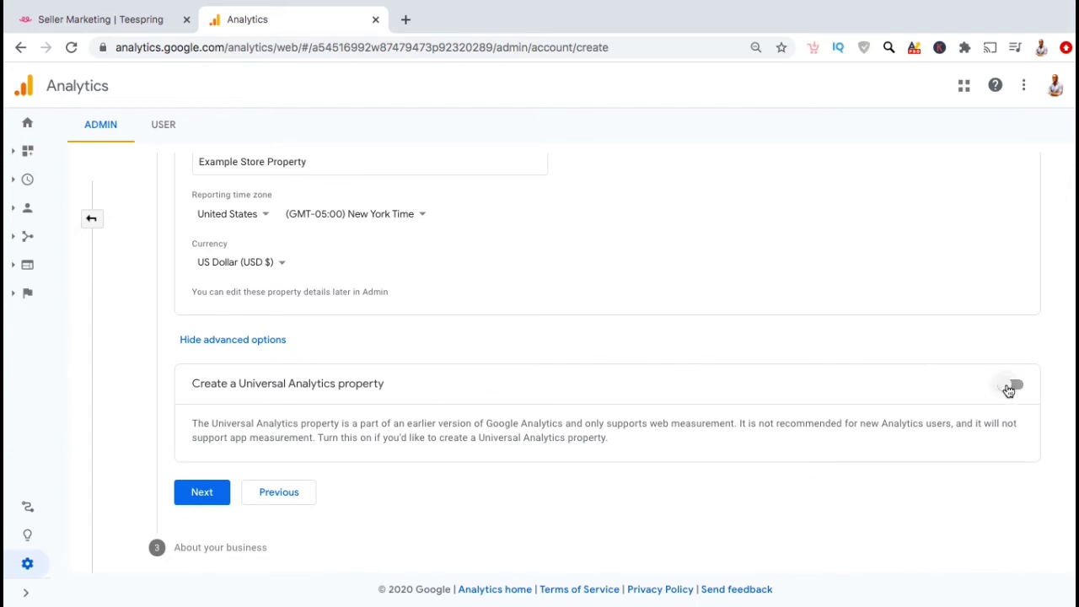
left_click(1011, 388)
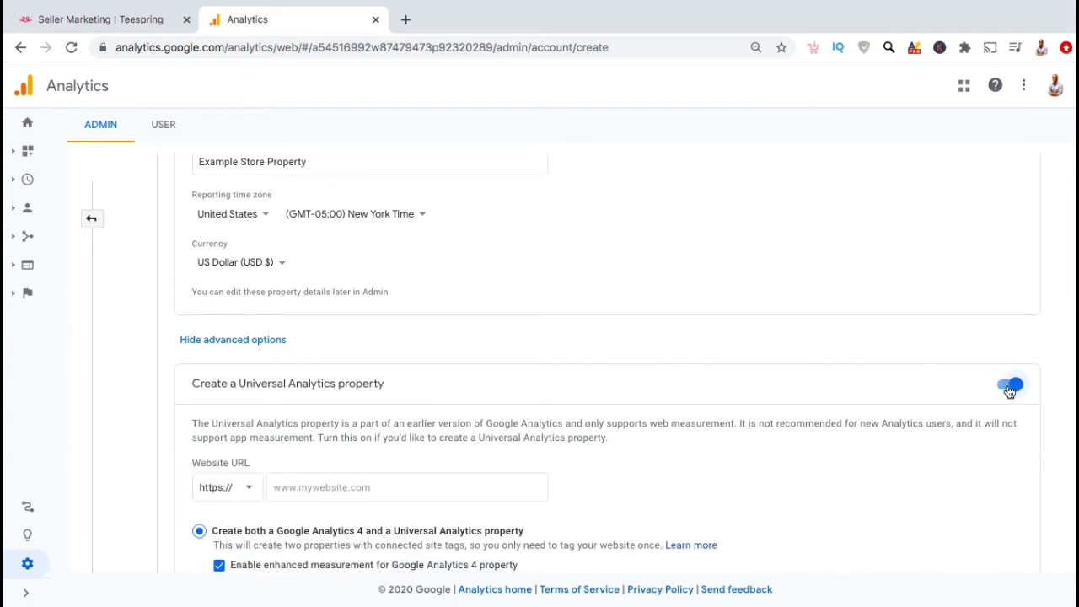
scroll(1003, 430, "down", 4)
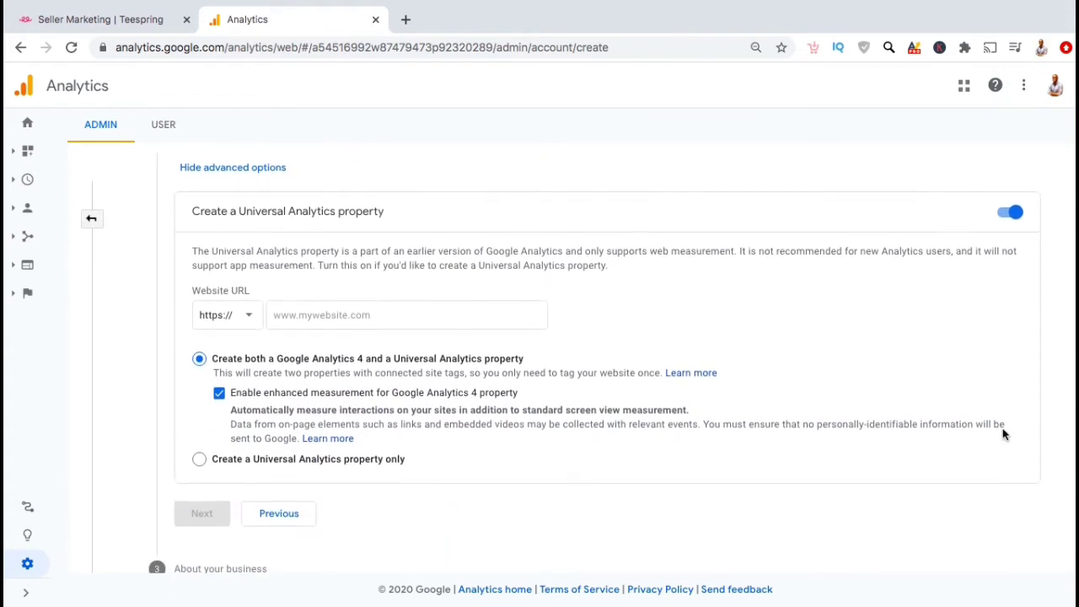
left_click(405, 311)
type("www.teespring.com")
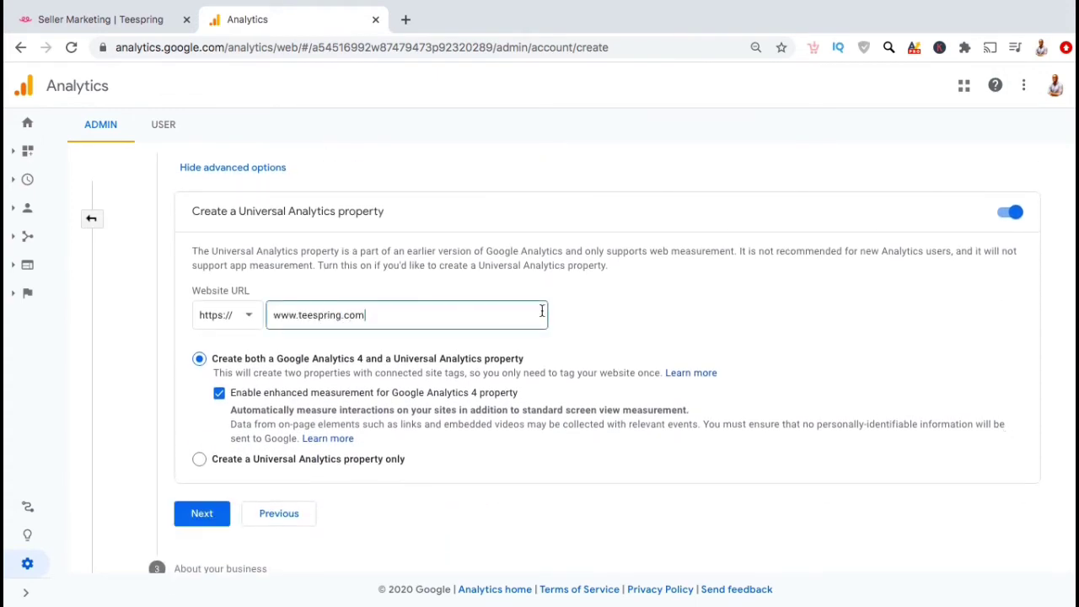
left_click(620, 312)
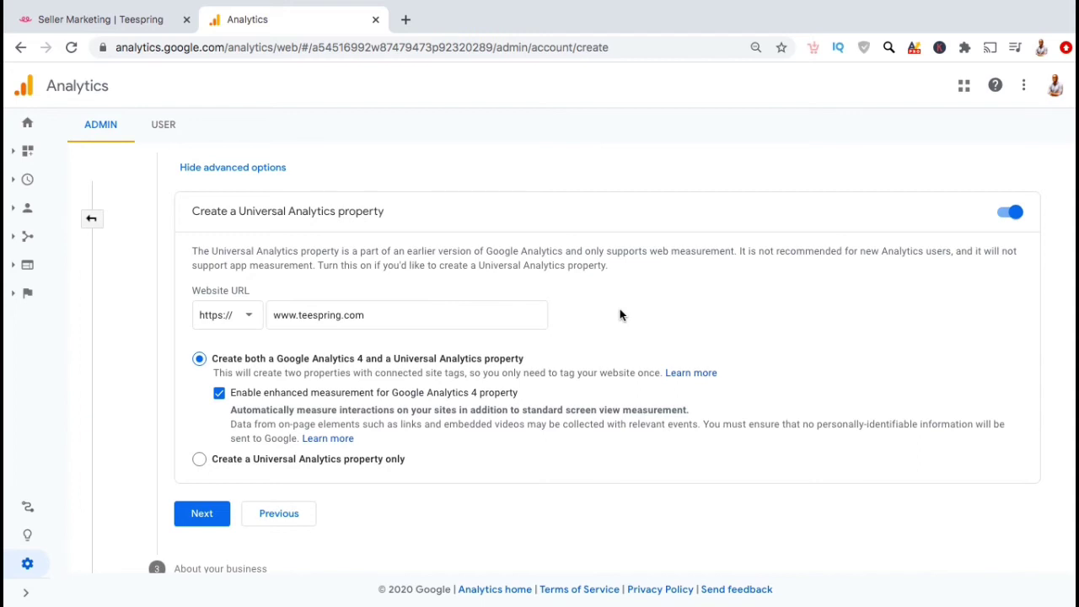
left_click(304, 469)
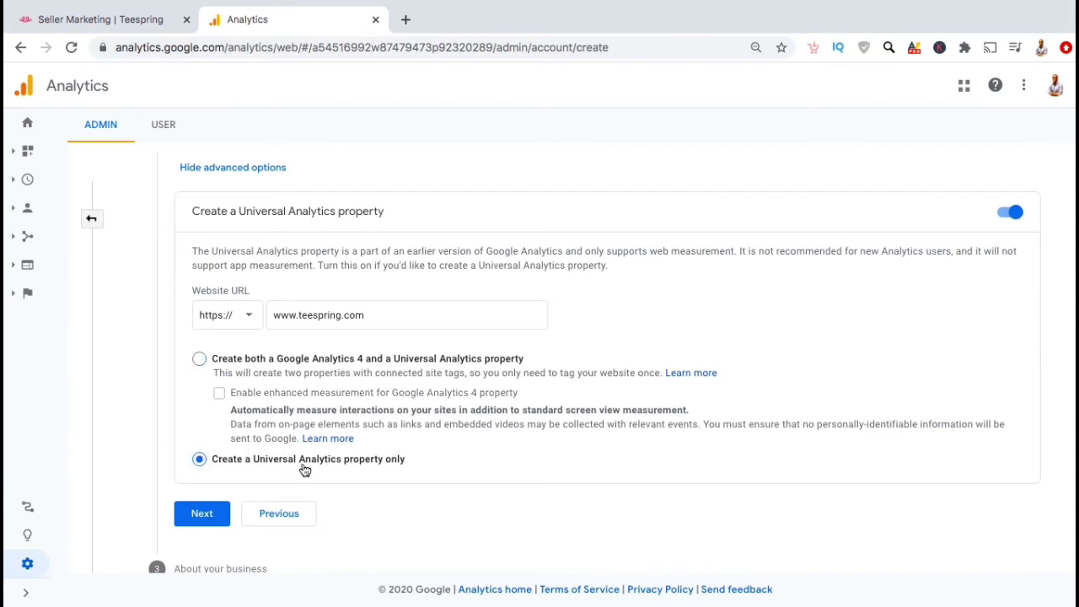
left_click(220, 515)
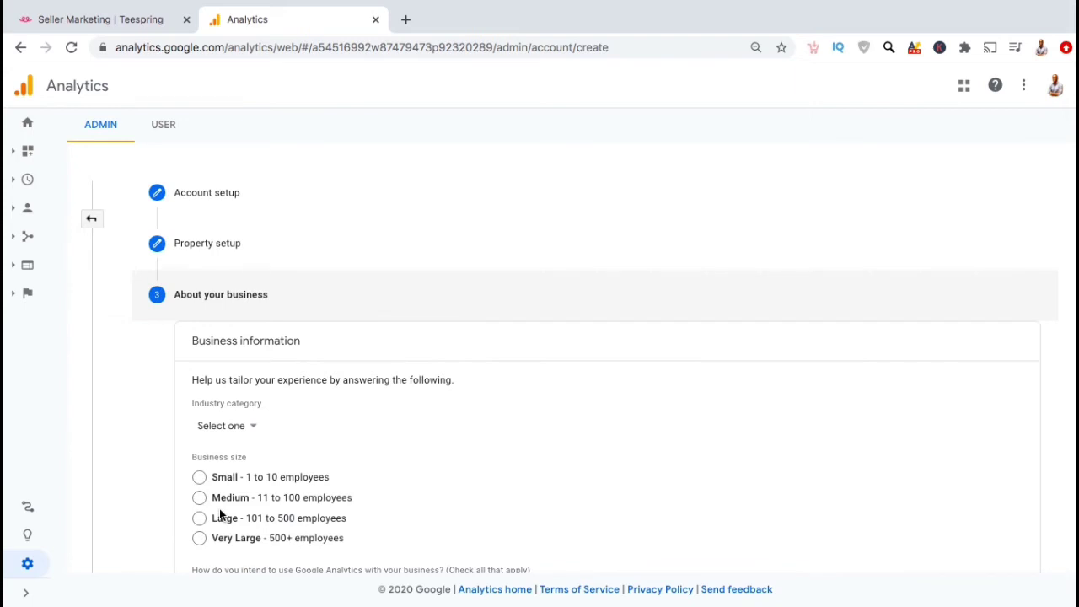
Step: Set the business size to Small with customer engagement, increased conversions and online sales analysis as intended uses, and create the account
scroll(463, 447, "down", 2)
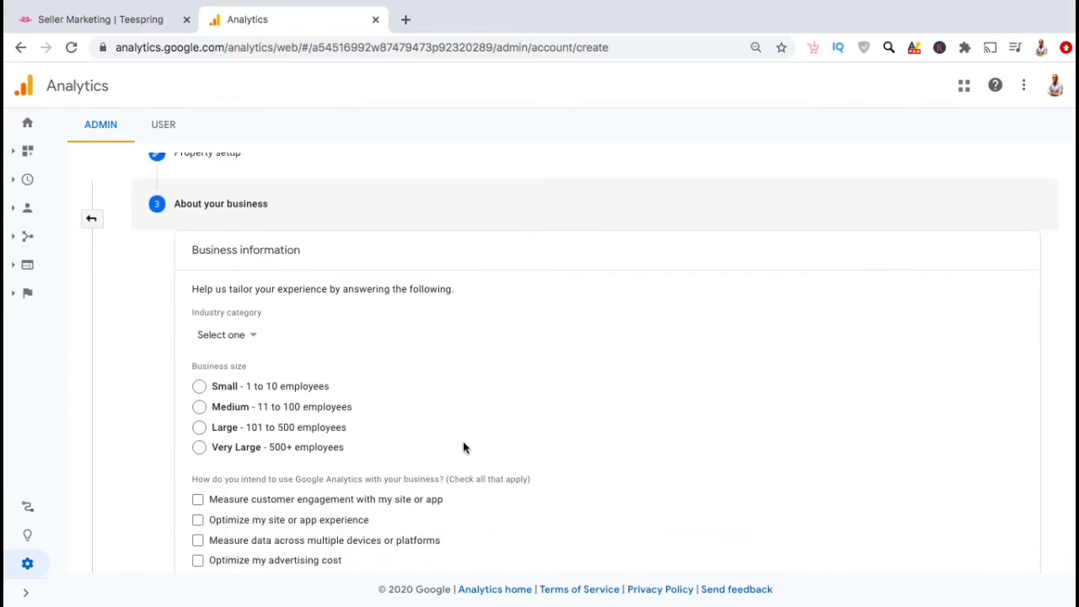
scroll(462, 447, "down", 1)
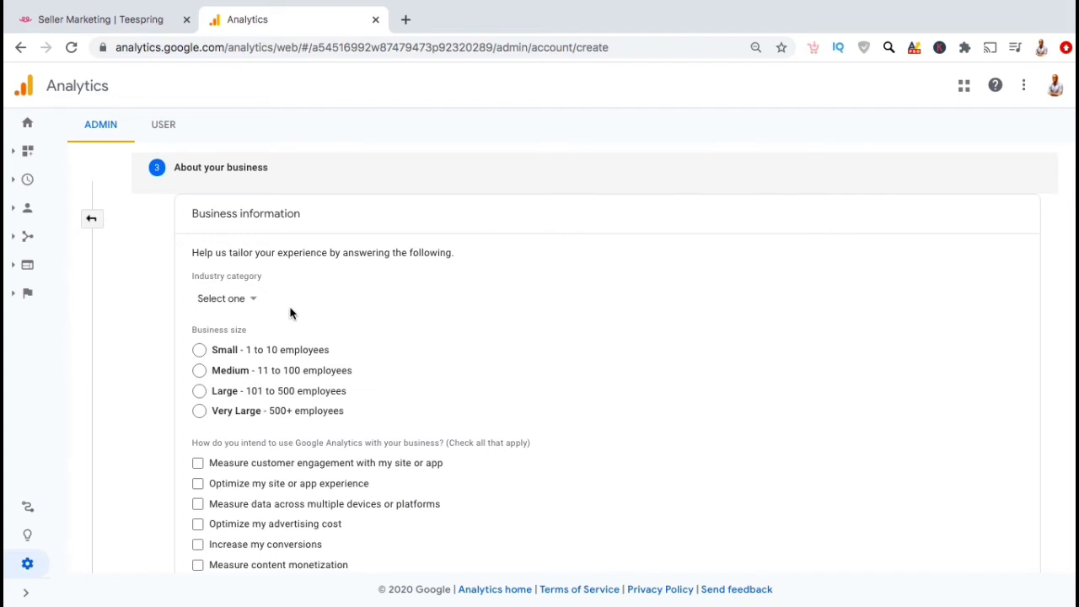
left_click(253, 301)
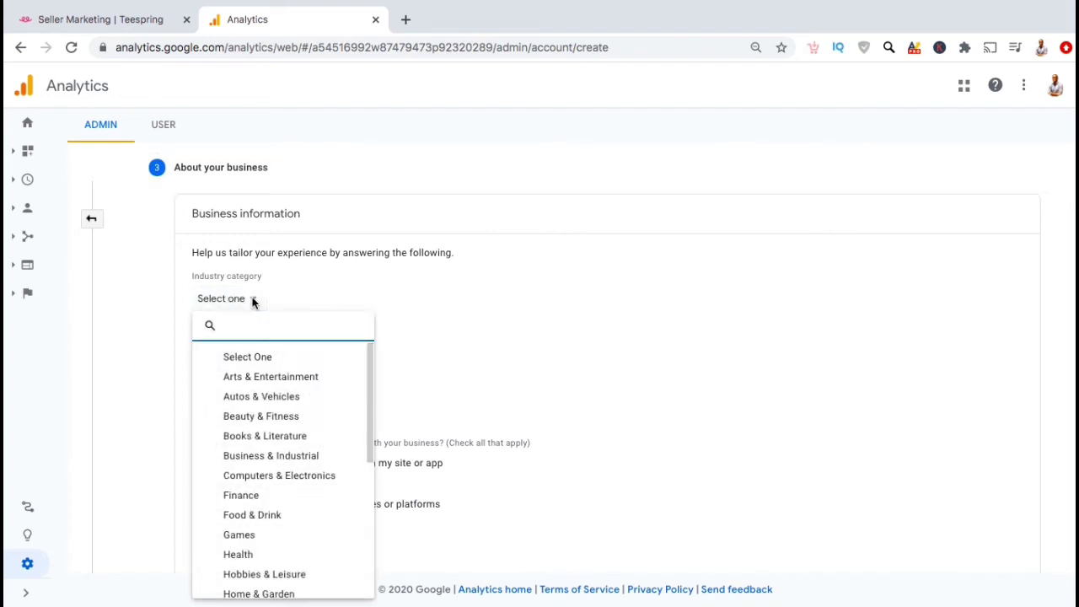
scroll(174, 477, "down", 4)
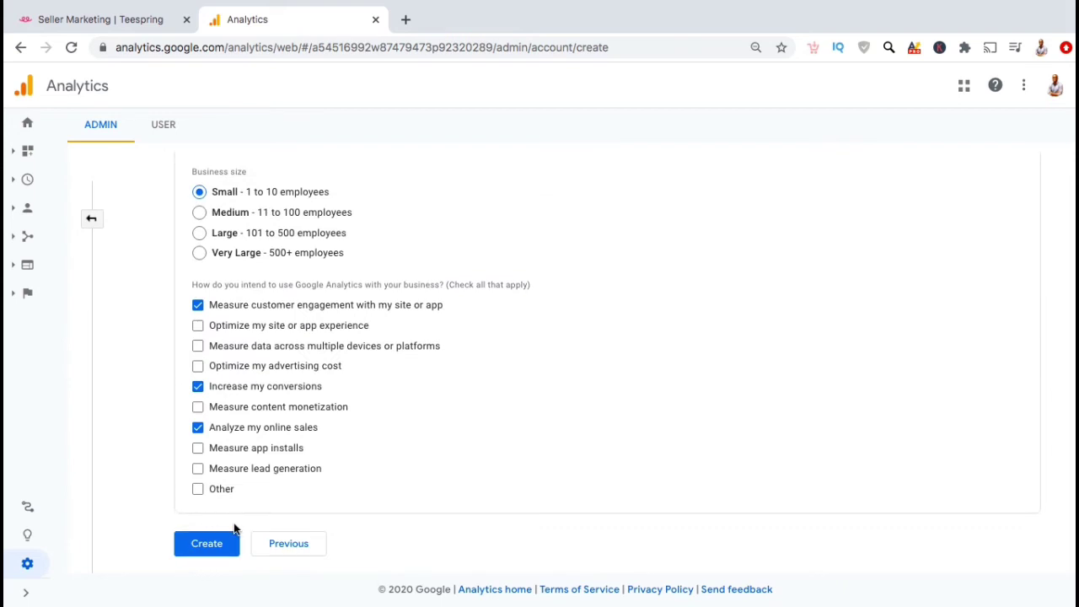
left_click(228, 545)
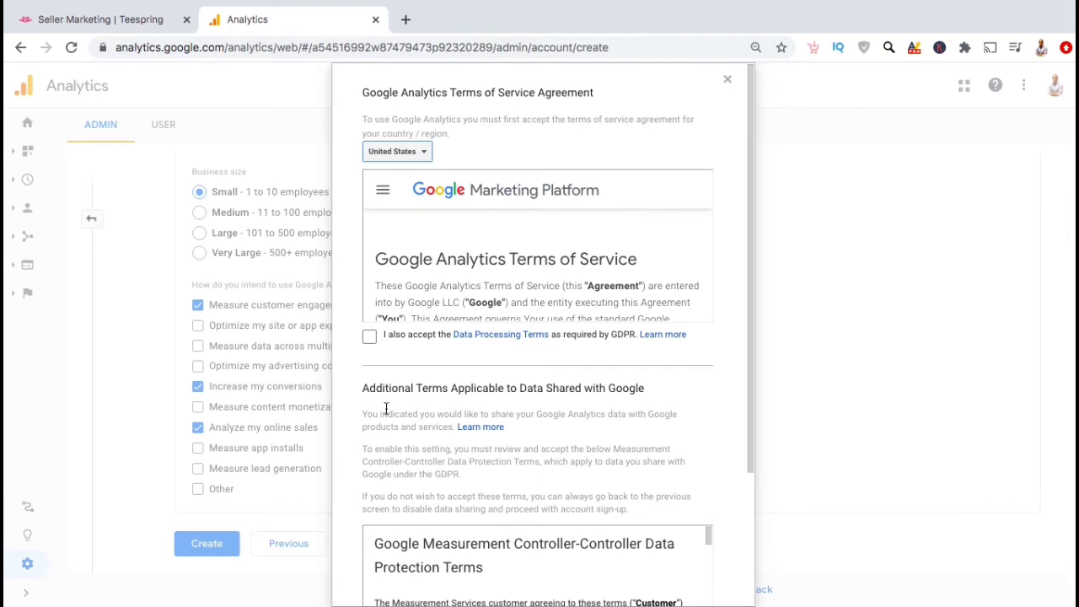
Step: Accept the Google Analytics terms of service, including the GDPR Data Processing Terms and the Measurement Controller-Controller Data Protection Terms
left_click(370, 337)
scroll(356, 388, "down", 3)
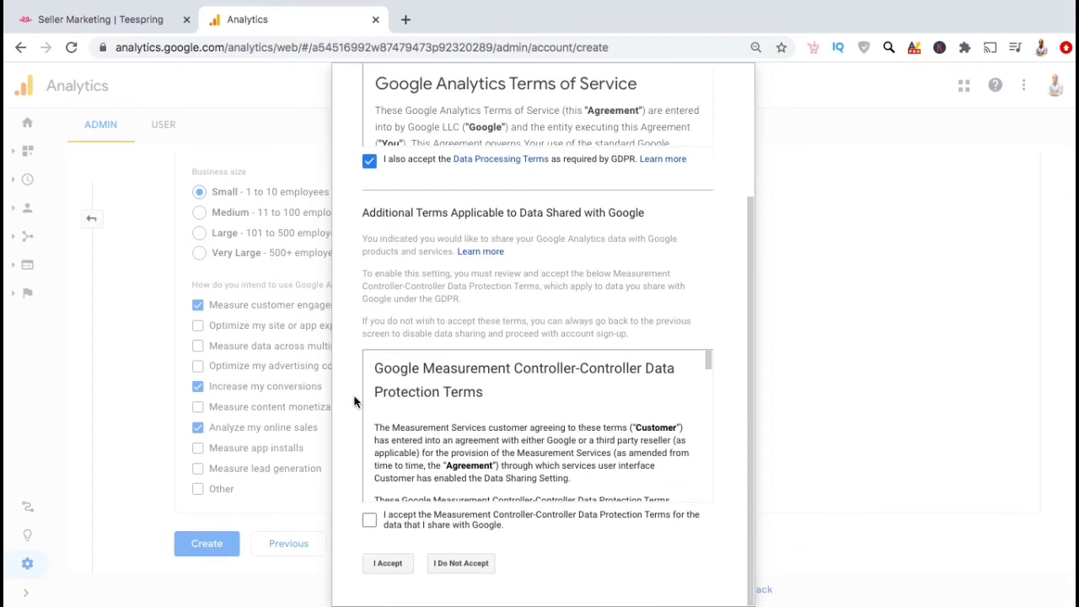
left_click(369, 520)
left_click(387, 563)
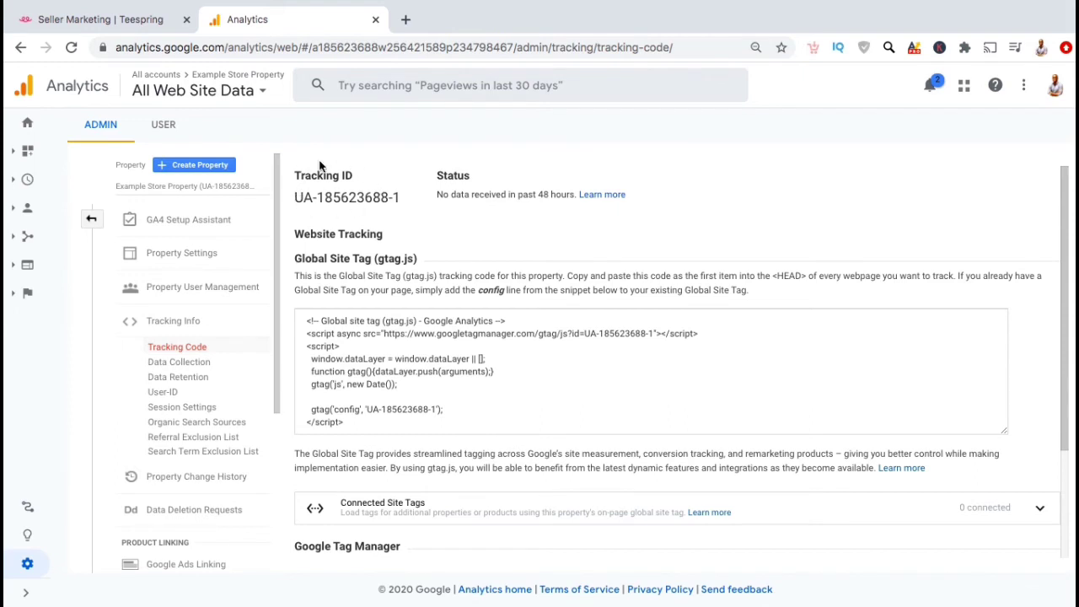
Step: Copy the property's tracking ID into the default Google Analytics tracking snippet in Teespring's Google tracking pixel settings and save the update
triple_click(365, 199)
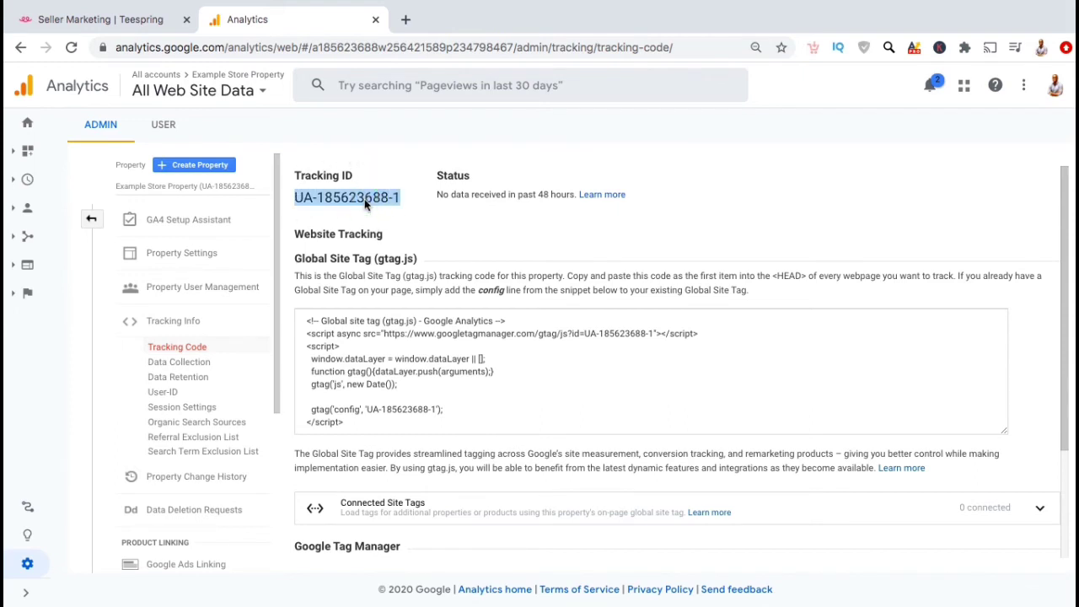
right_click(365, 205)
left_click(394, 232)
left_click(132, 20)
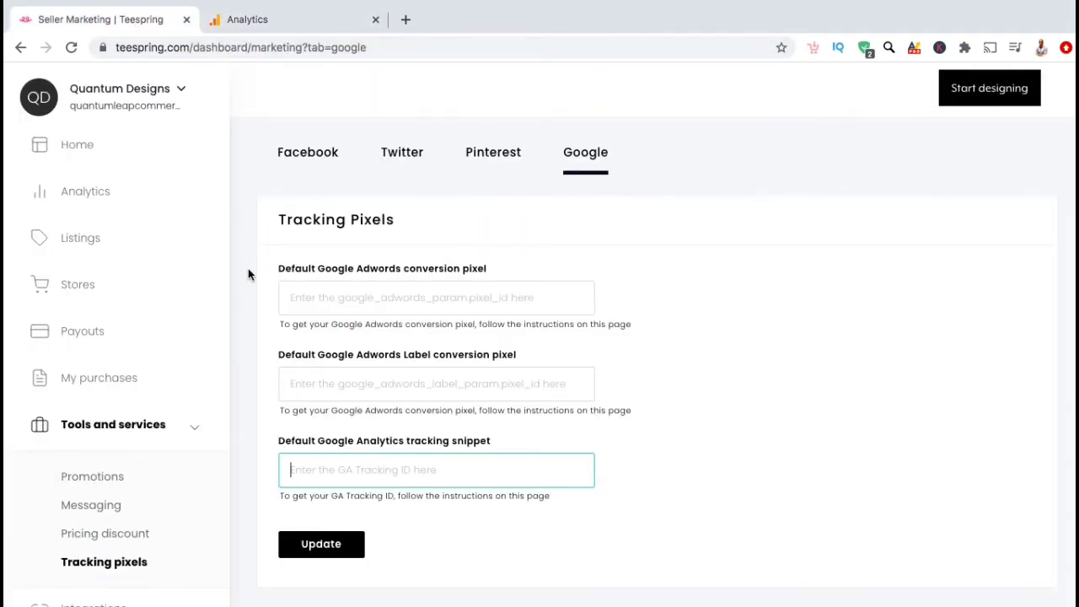
right_click(328, 477)
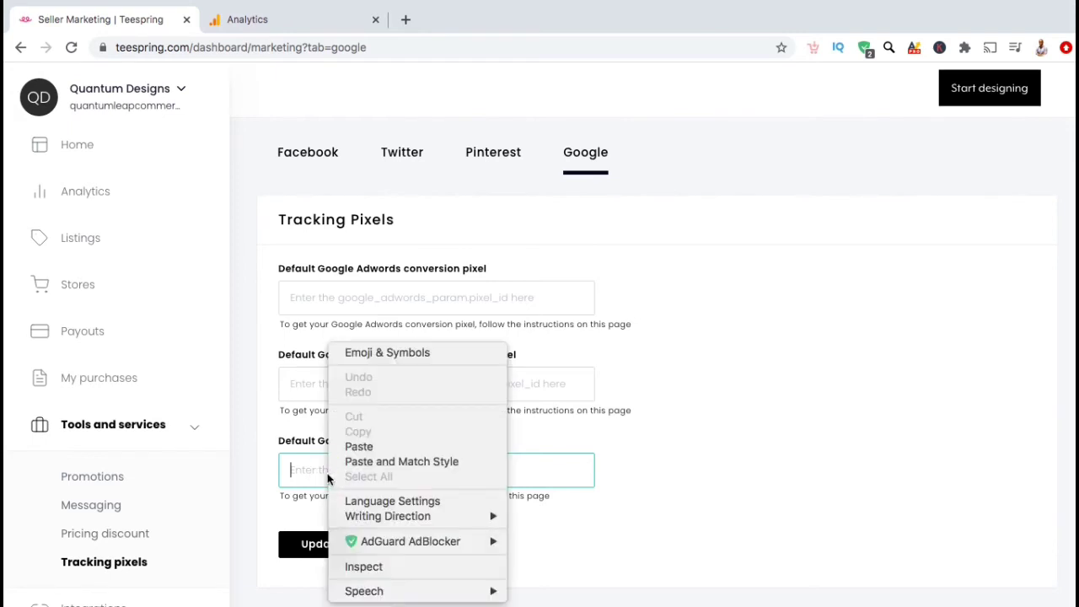
left_click(351, 446)
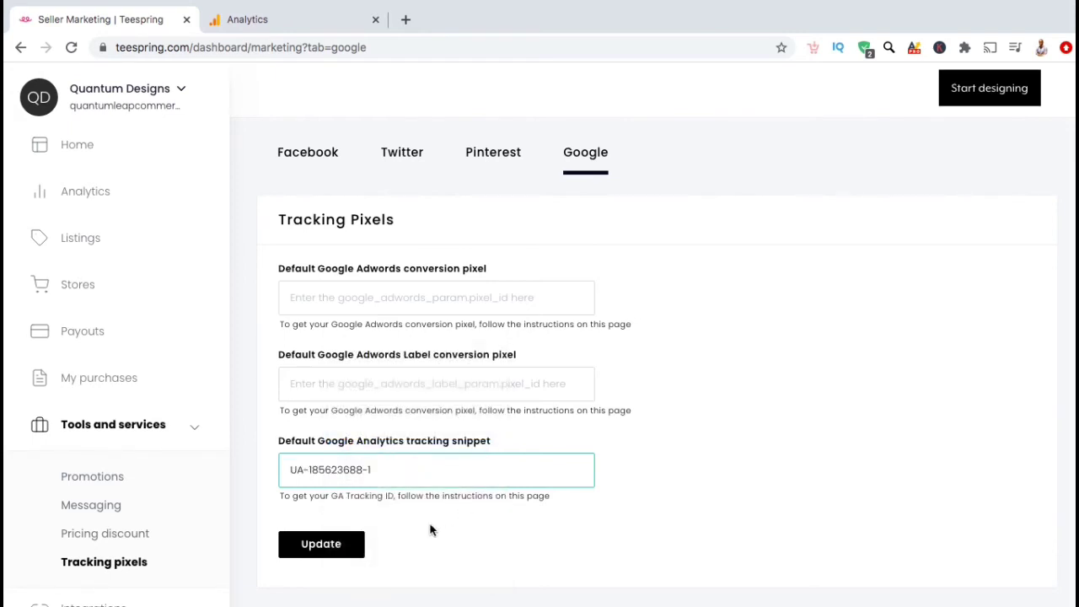
left_click(346, 545)
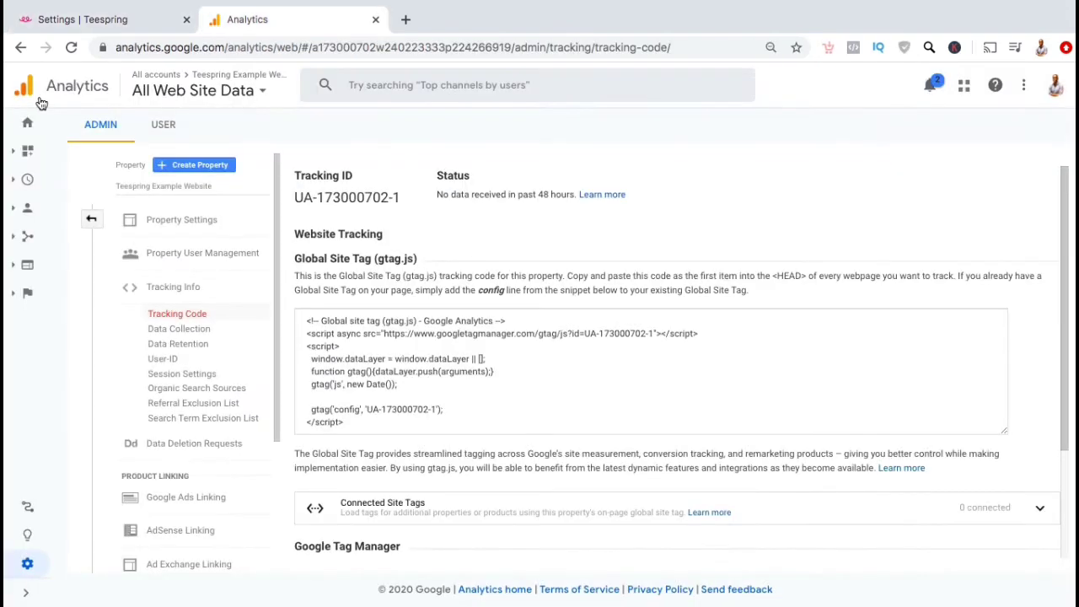
Step: View the Analytics home page and the Realtime overview report for the Teespring example website
left_click(28, 134)
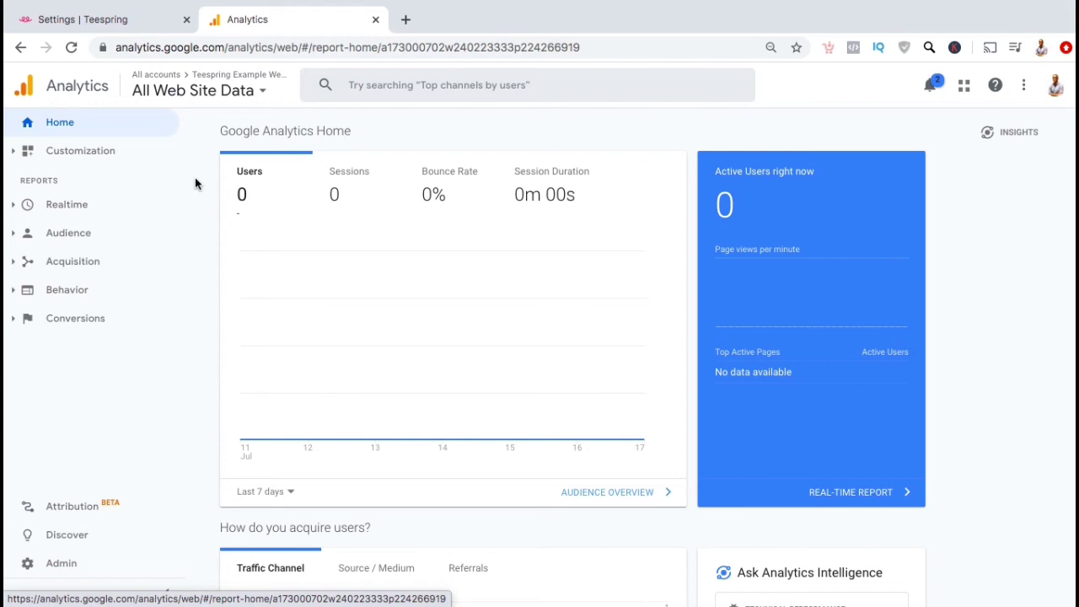
left_click(70, 205)
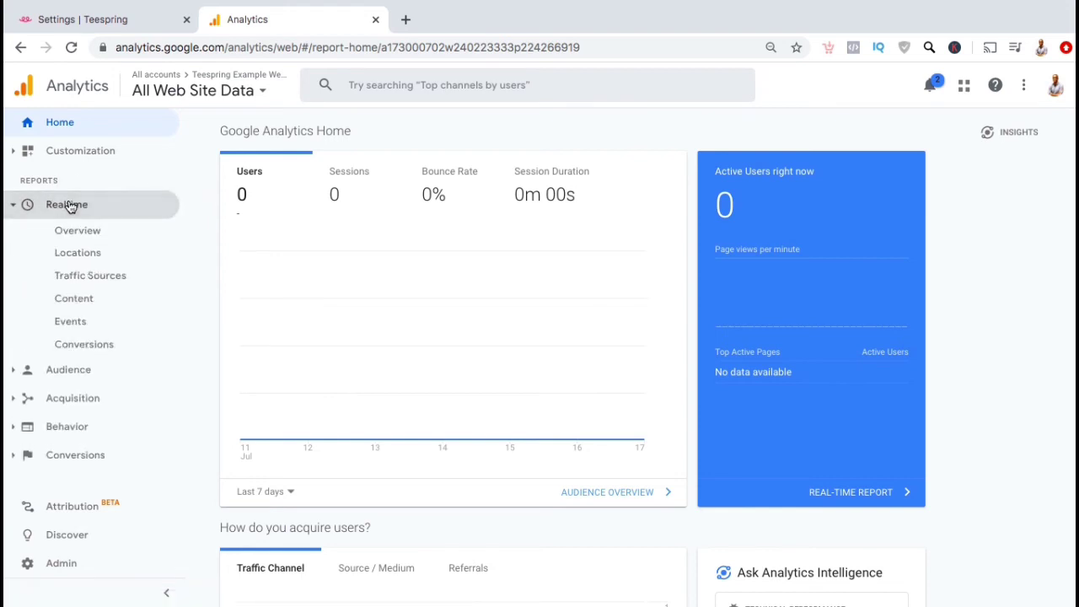
left_click(74, 231)
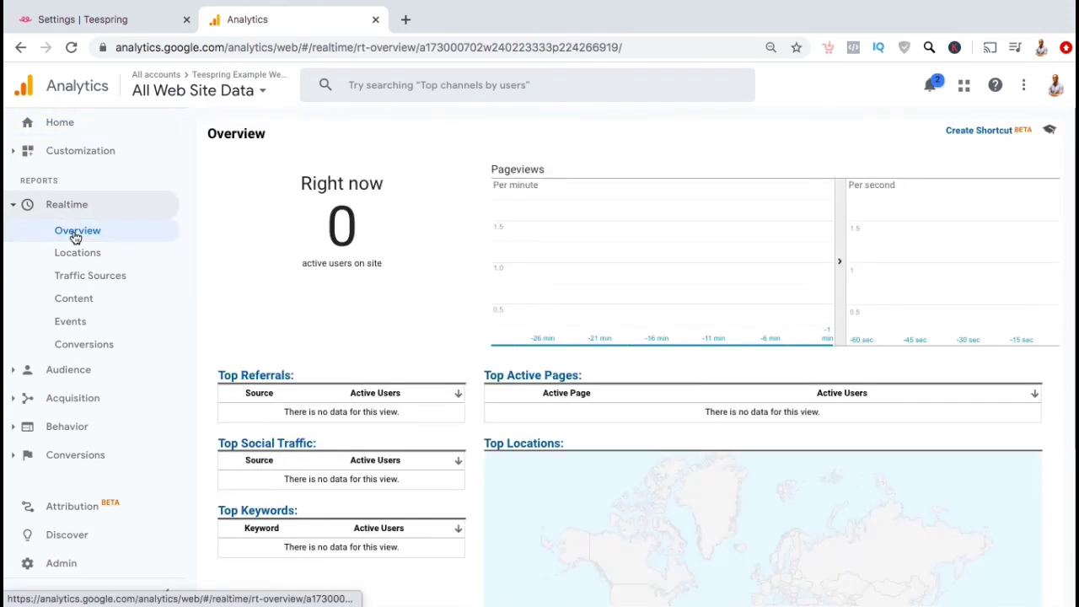
Step: View the Audience overview report and dismiss the tip about adding segments
left_click(49, 369)
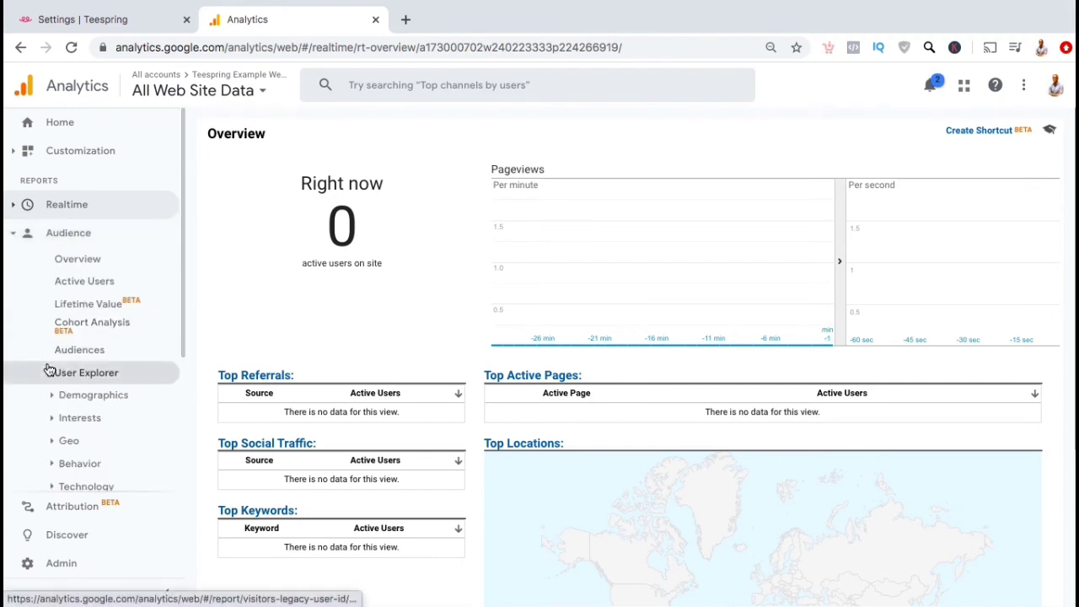
left_click(79, 261)
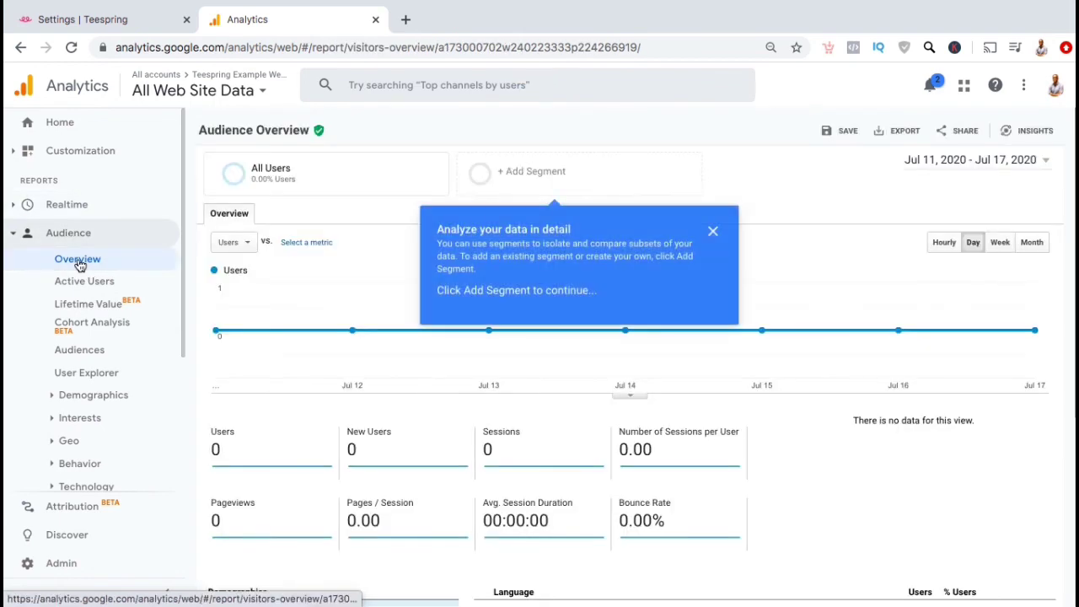
left_click(712, 231)
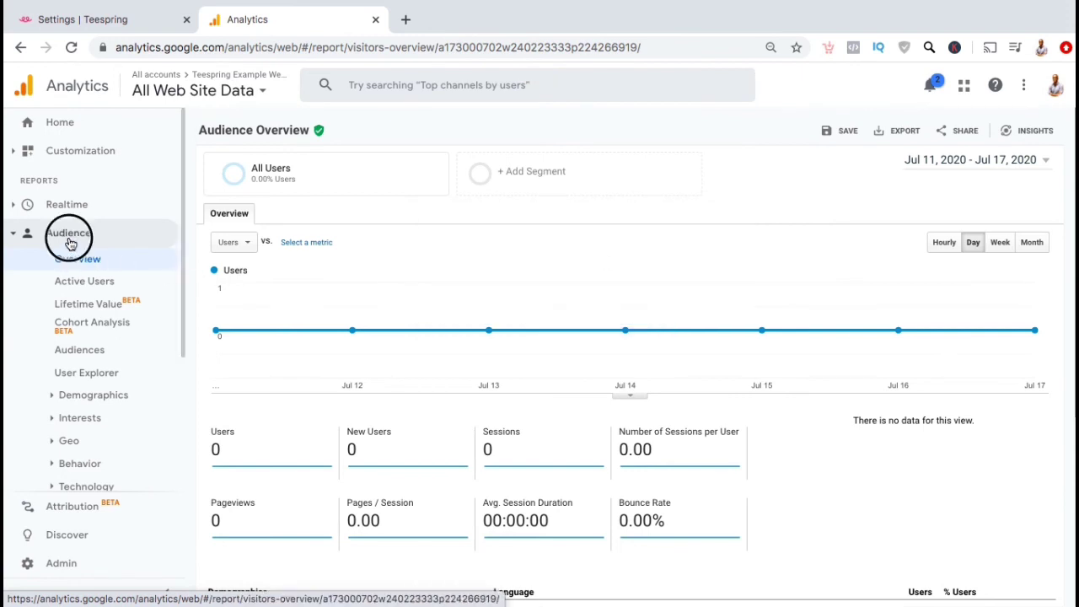
left_click(70, 240)
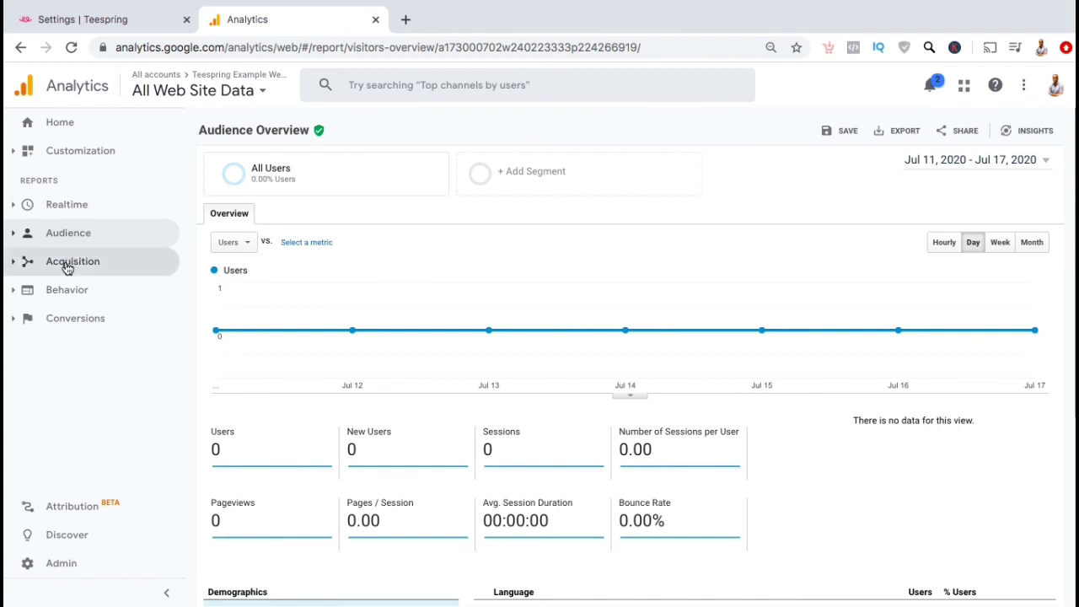
Step: View the Acquisition overview report, followed by the Behavior overview report
left_click(67, 265)
left_click(69, 288)
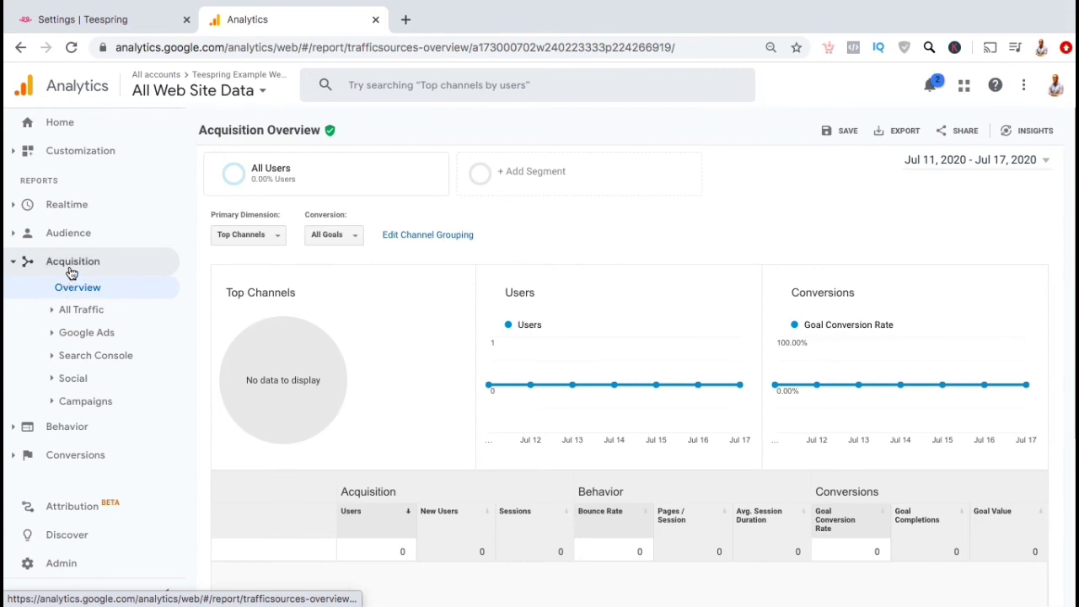
left_click(70, 264)
left_click(69, 290)
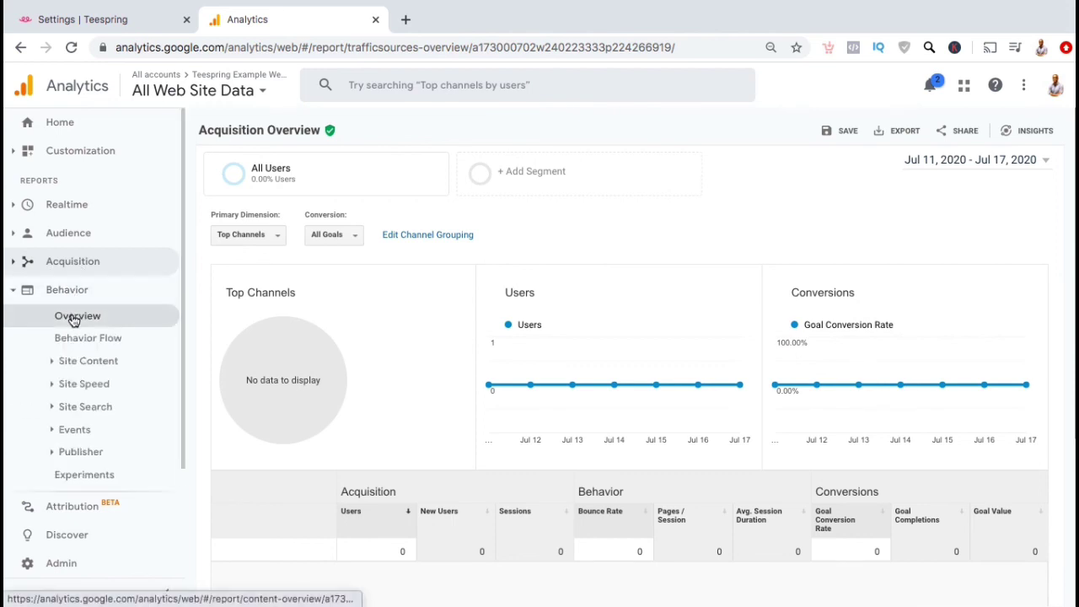
left_click(74, 317)
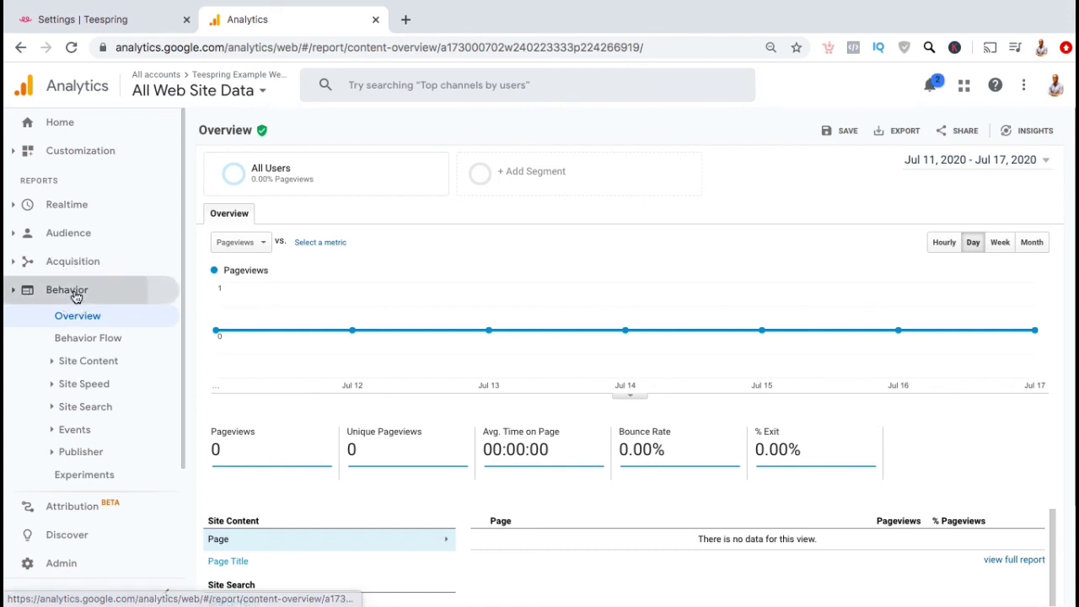
left_click(76, 295)
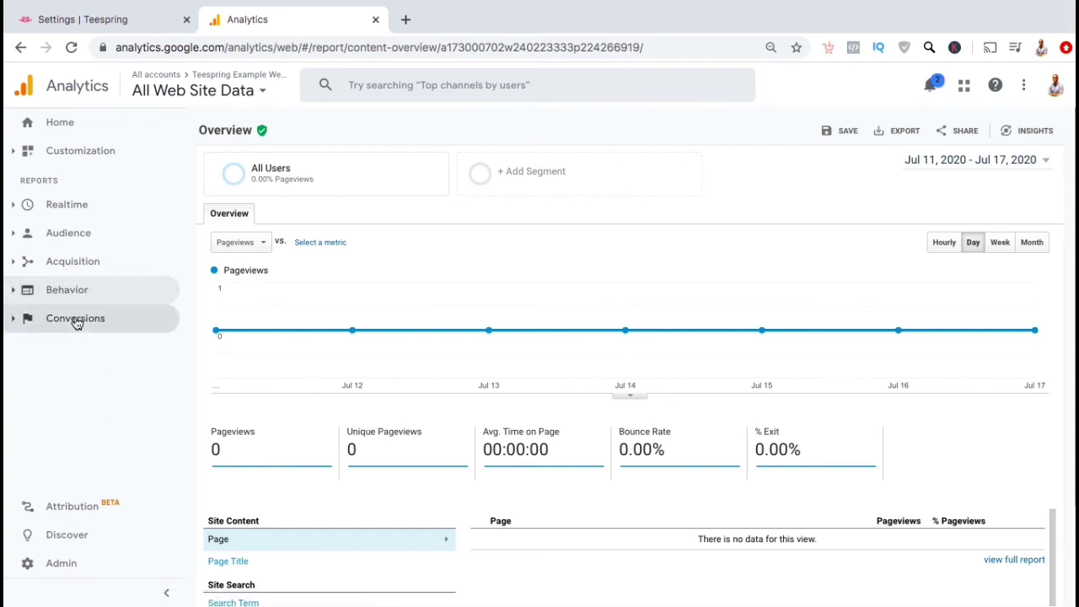
Step: Open the Goals overview report under Conversions
left_click(76, 320)
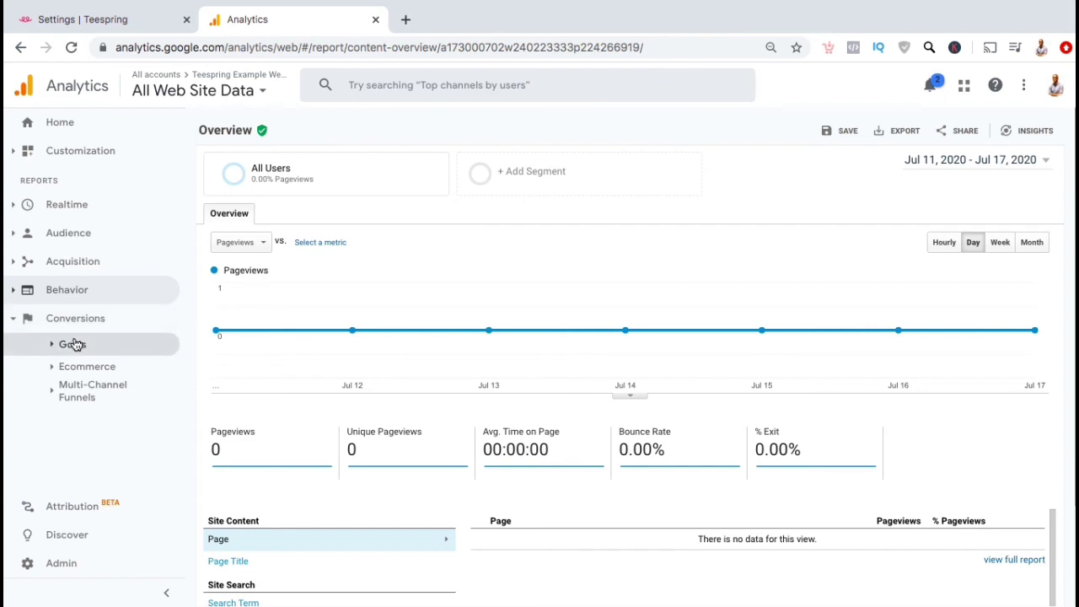
left_click(75, 345)
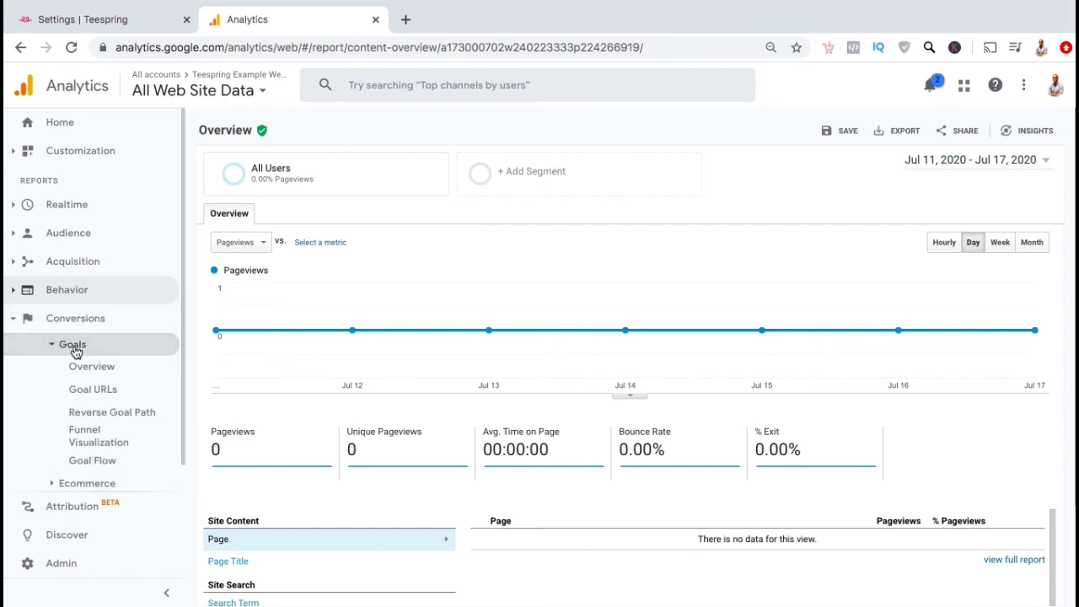
left_click(80, 368)
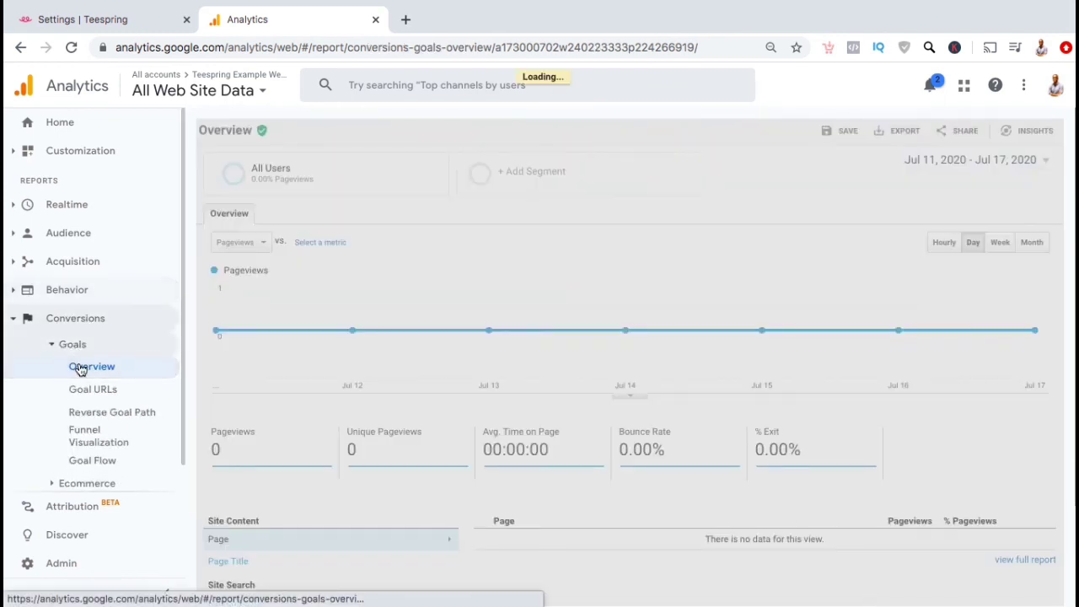